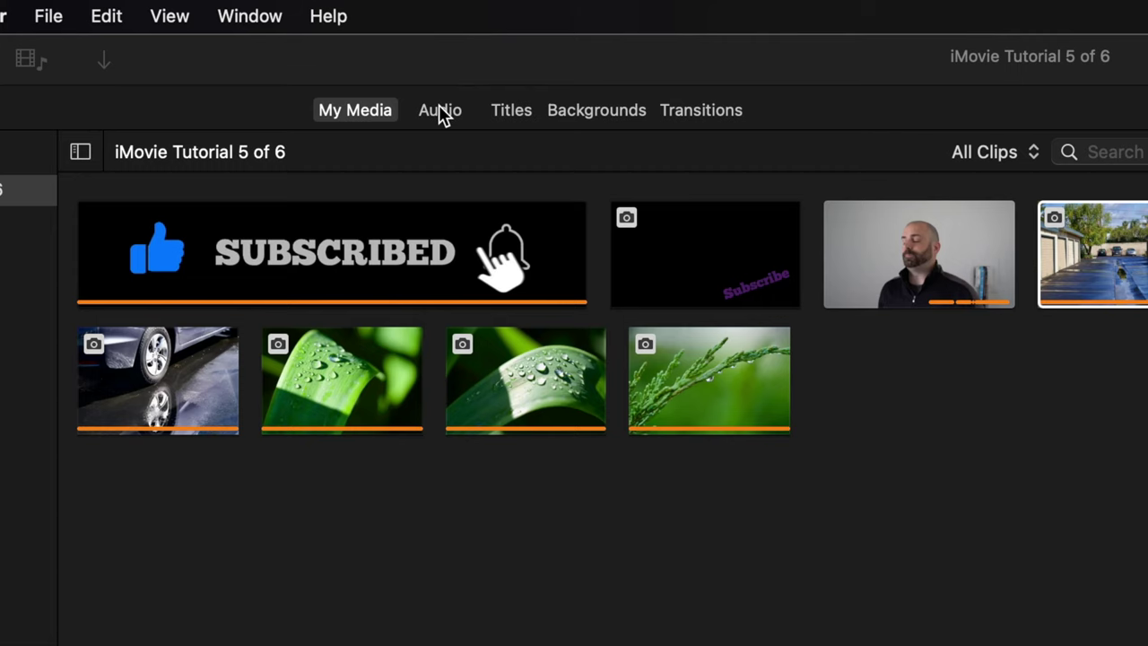
- Show the Music library's song list, with song times and artists, in the Audio browser
click(342, 49)
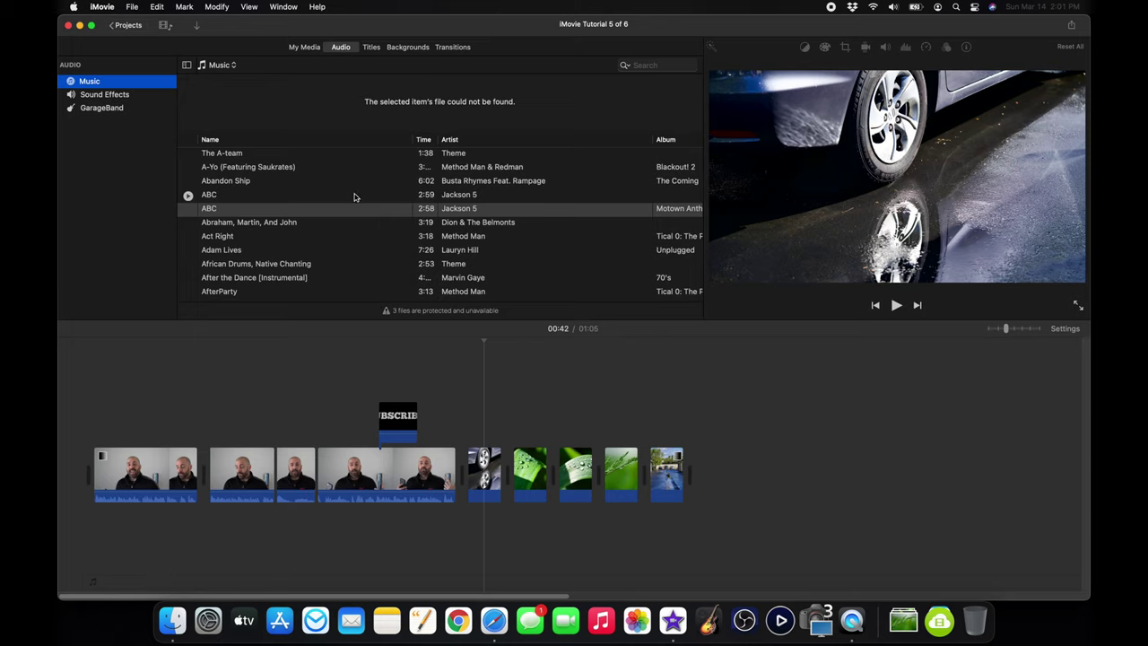
scroll(354, 195, down, 5)
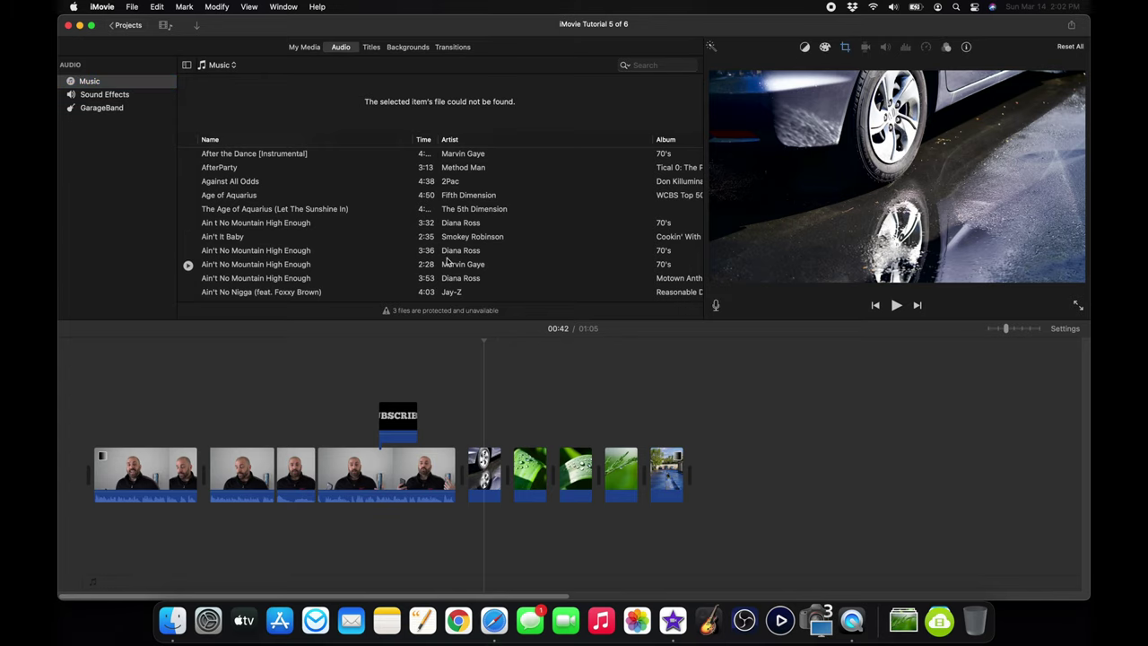
- Drag the Ambient Effect 2 sound effect onto the timeline beneath the car clip
click(125, 95)
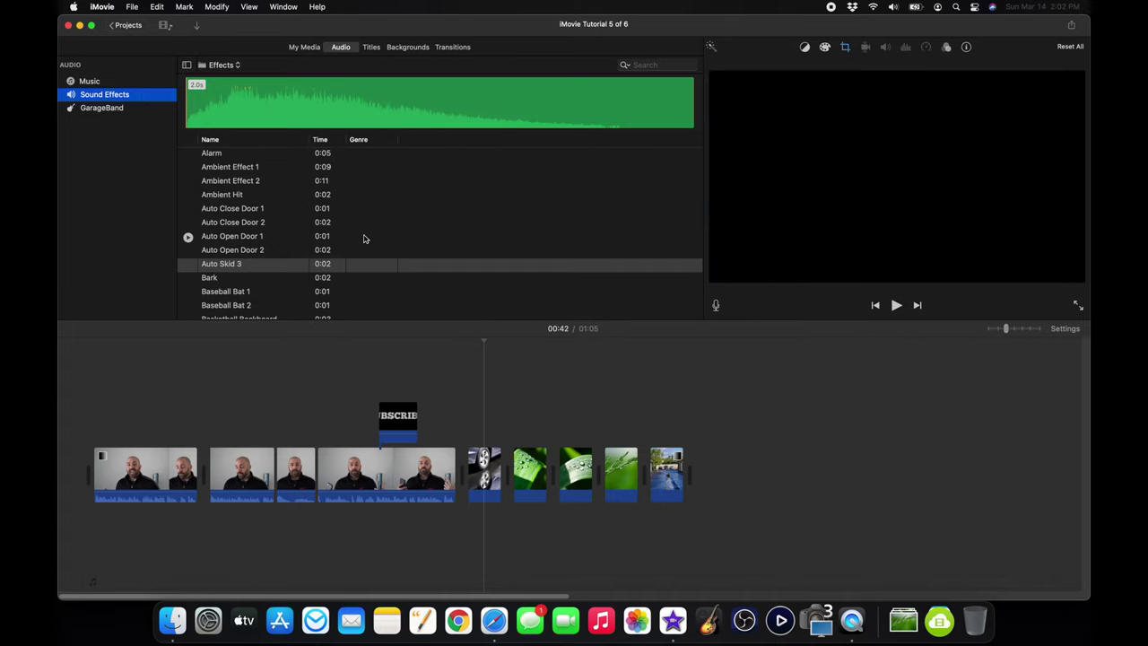
scroll(346, 254, down, 1)
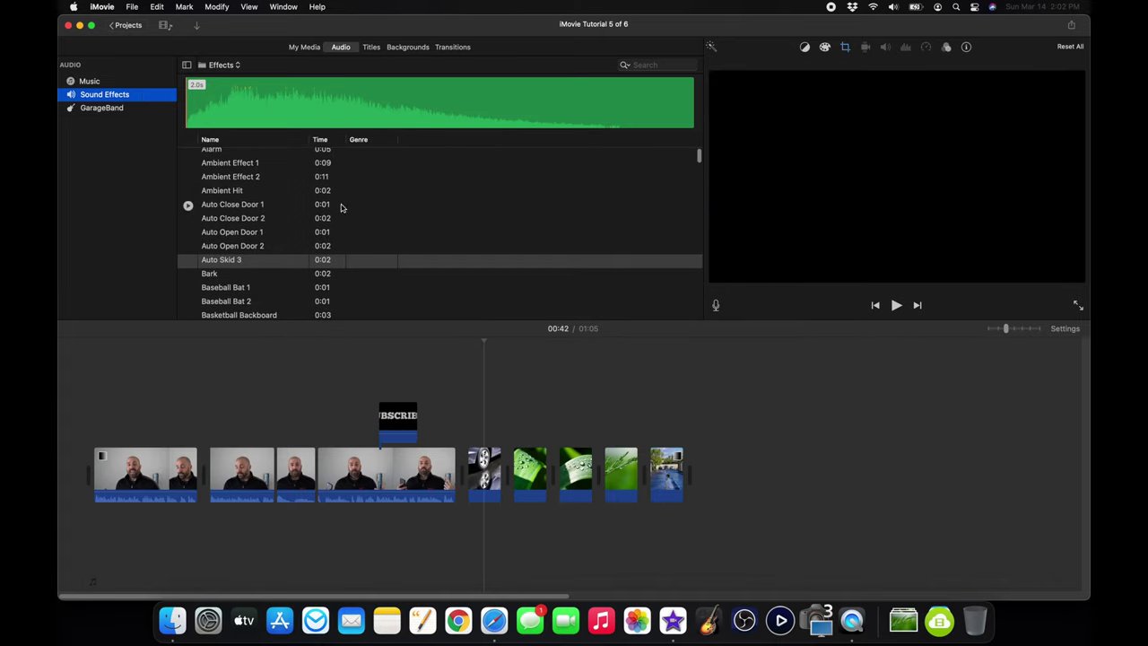
click(259, 179)
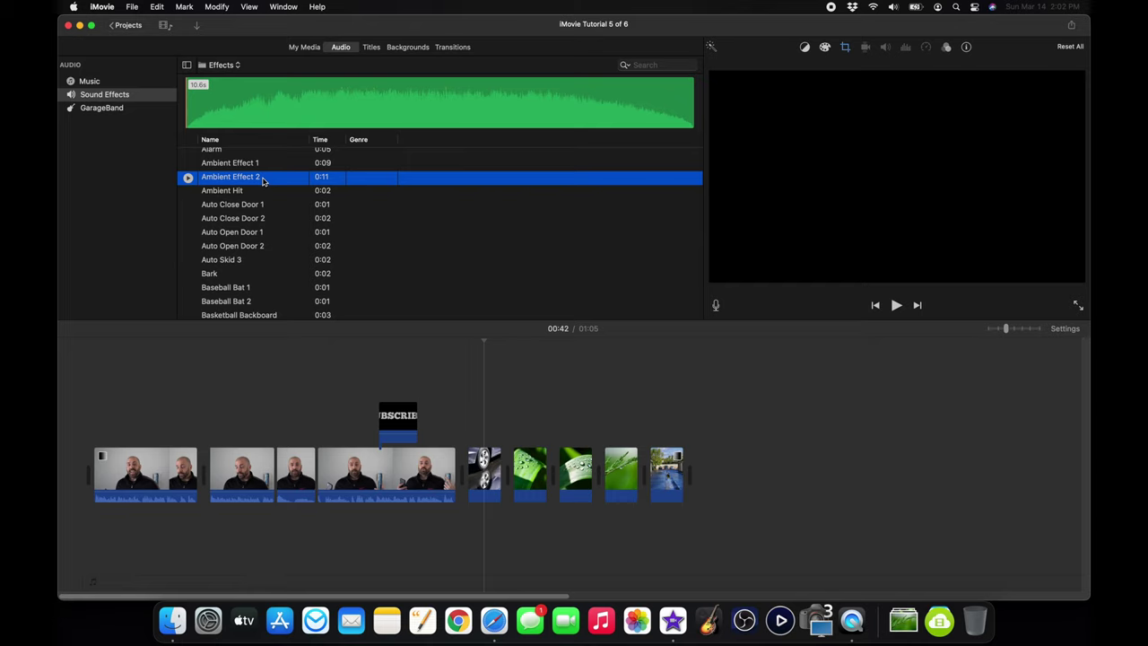
click(263, 180)
drag(263, 180, 469, 531)
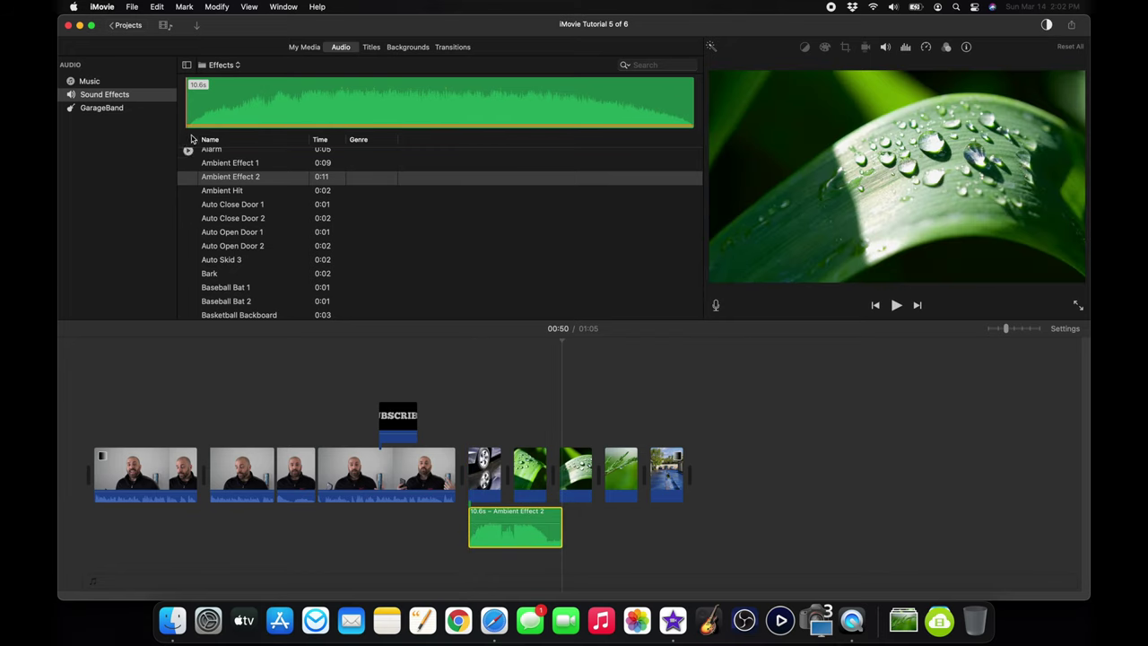
- Return to the Sound Effects list and select the 10.6 s Ambient Effect 2 clip in the timeline
click(130, 90)
click(90, 81)
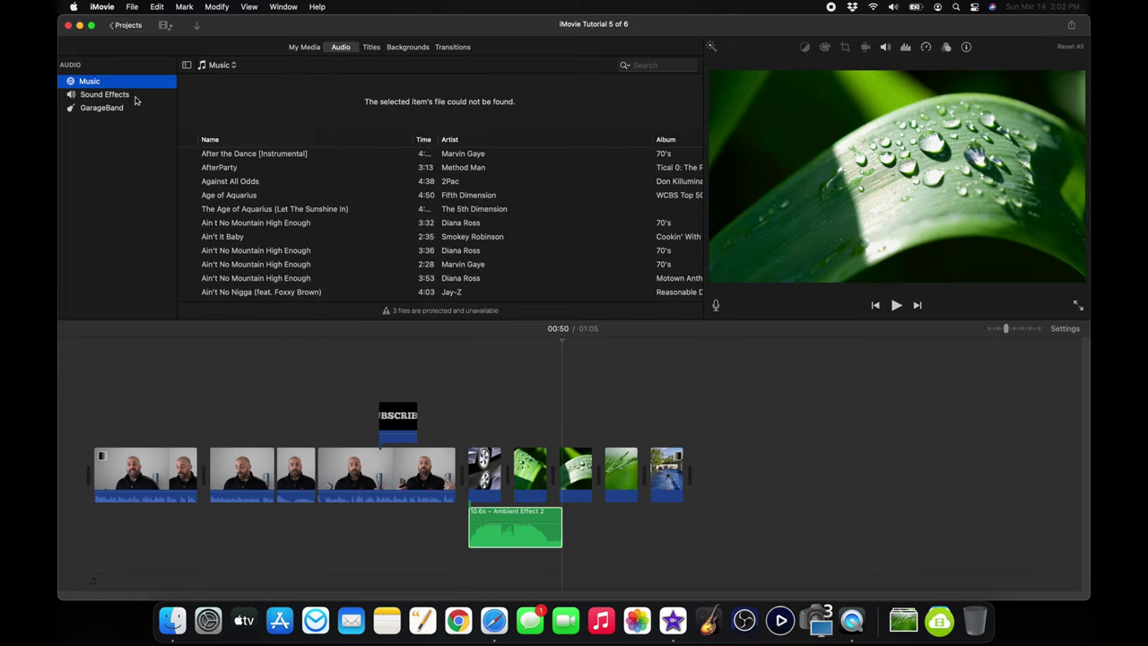
click(136, 96)
click(516, 530)
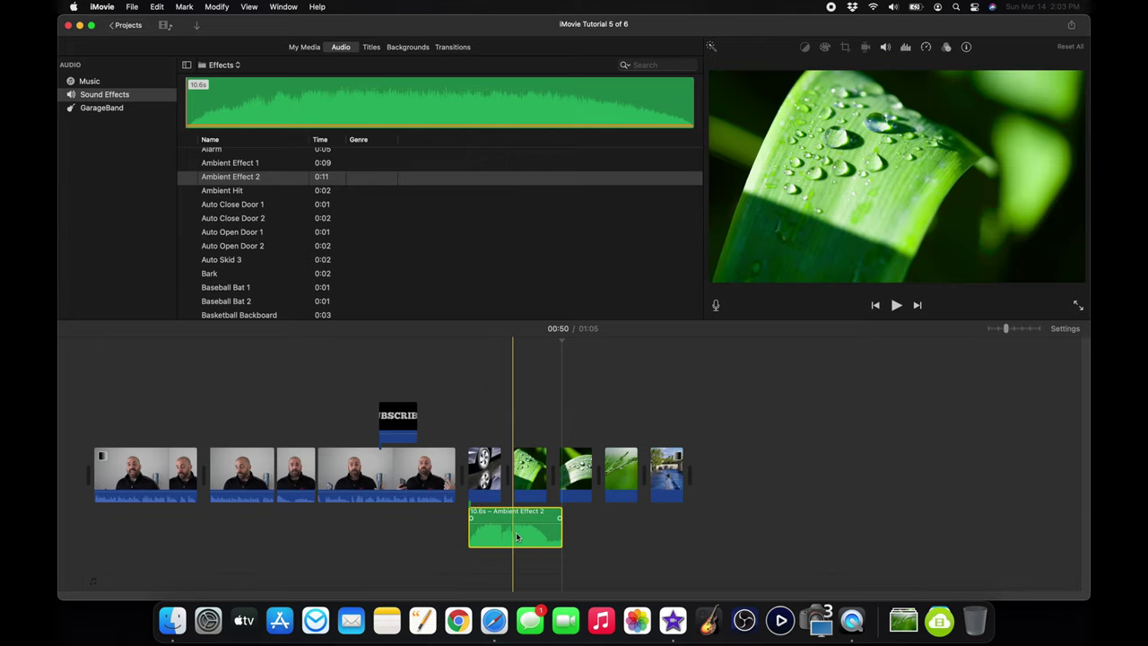
- Delete the Ambient Effect 2 clip, then browse title styles and pick Chromatic Lower Third
key(Delete)
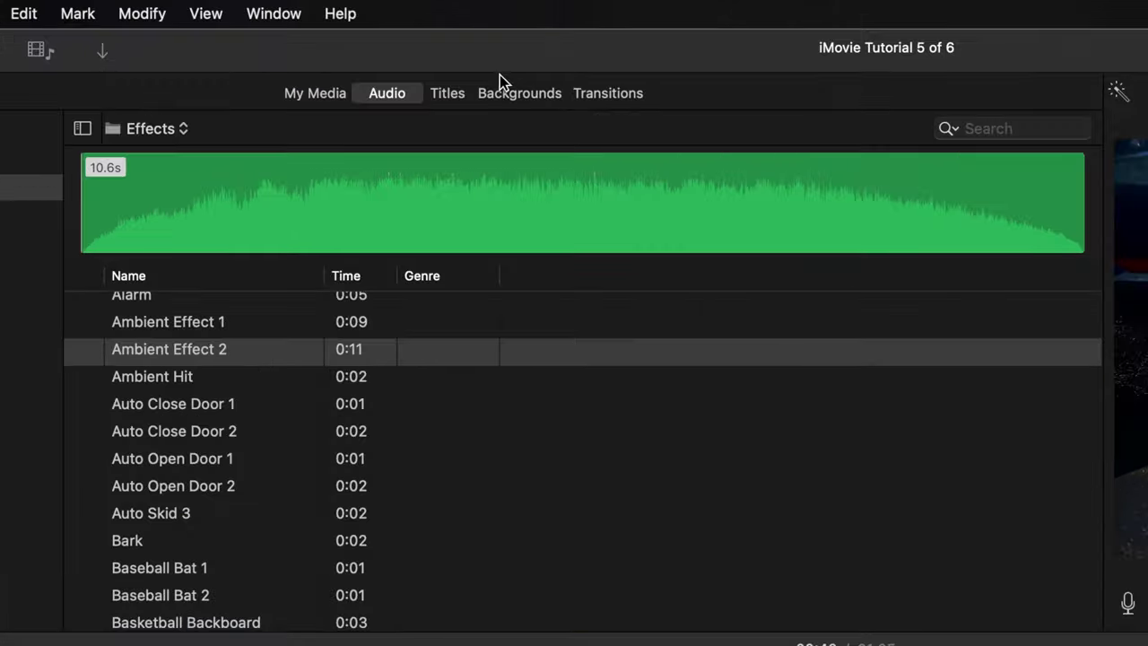
click(374, 47)
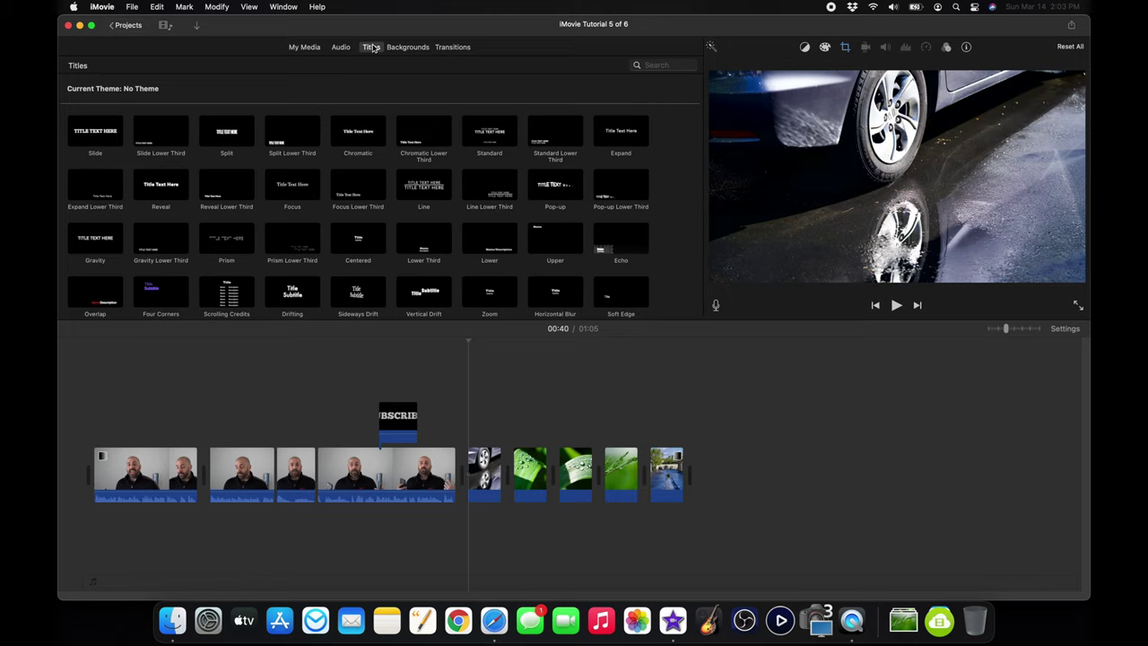
click(441, 129)
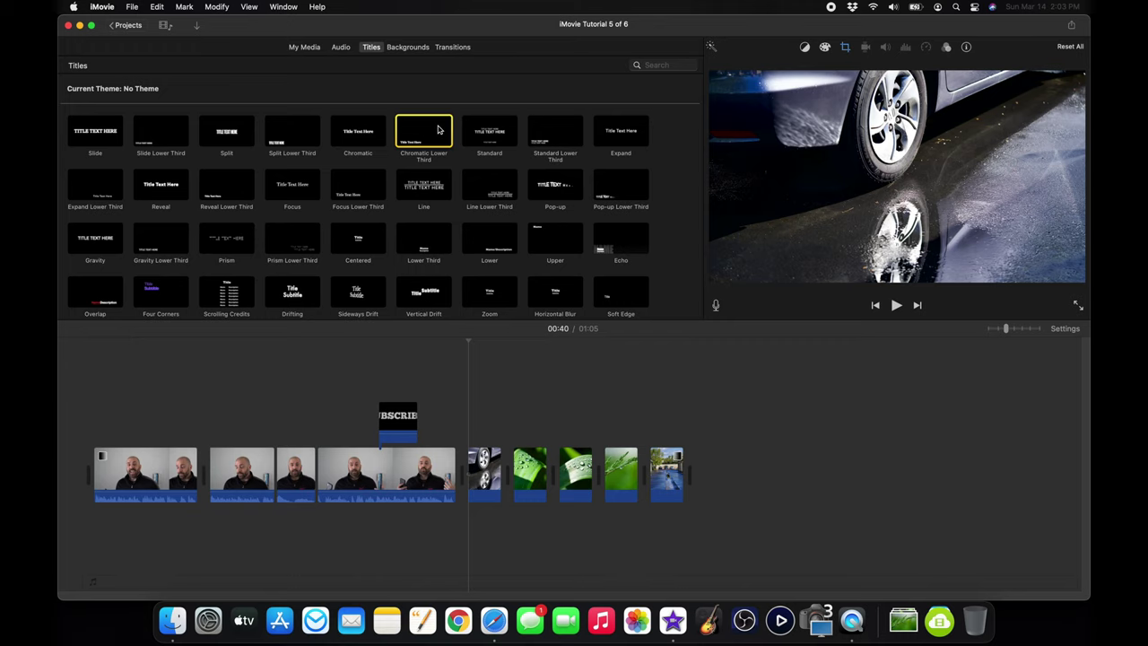
scroll(282, 132, down, 4)
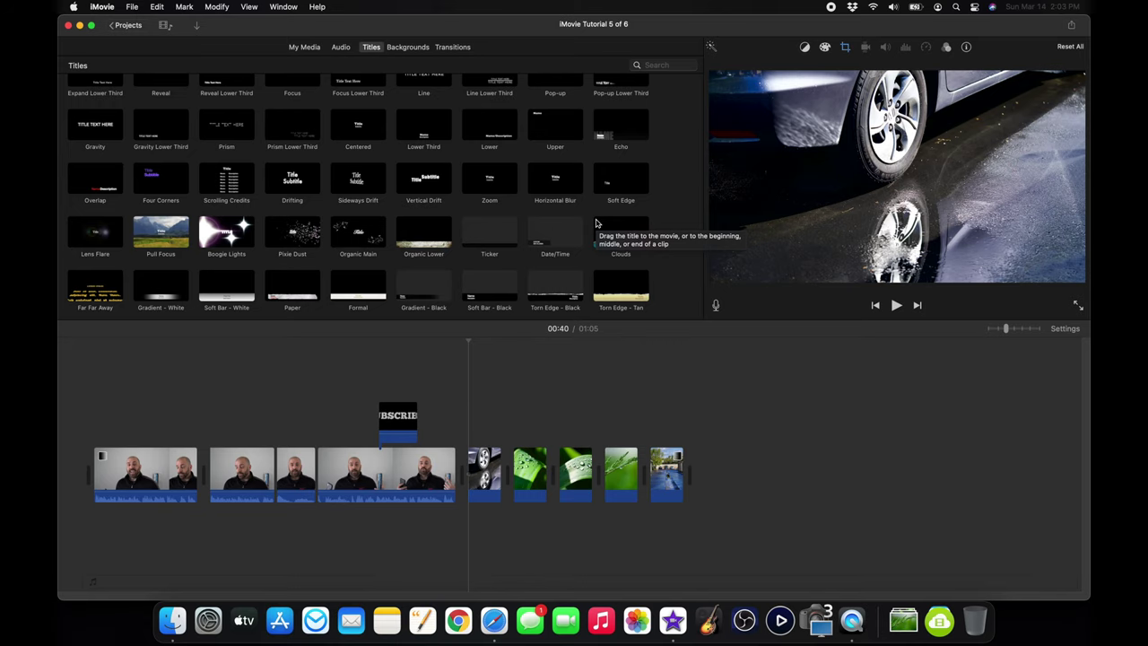
scroll(595, 223, up, 5)
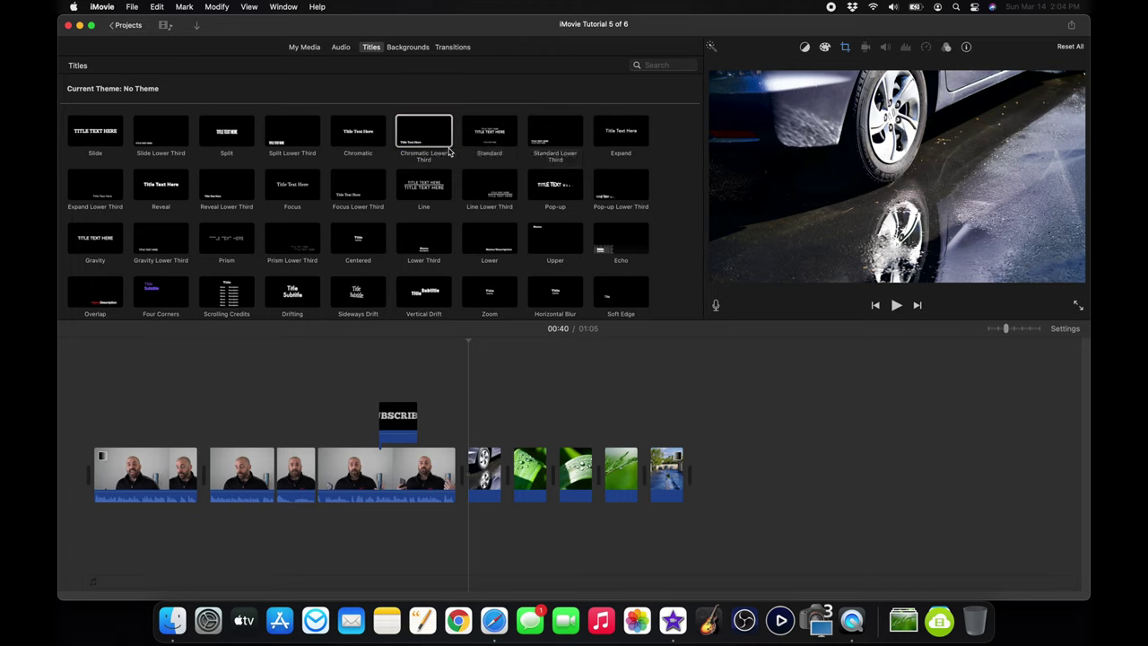
click(425, 131)
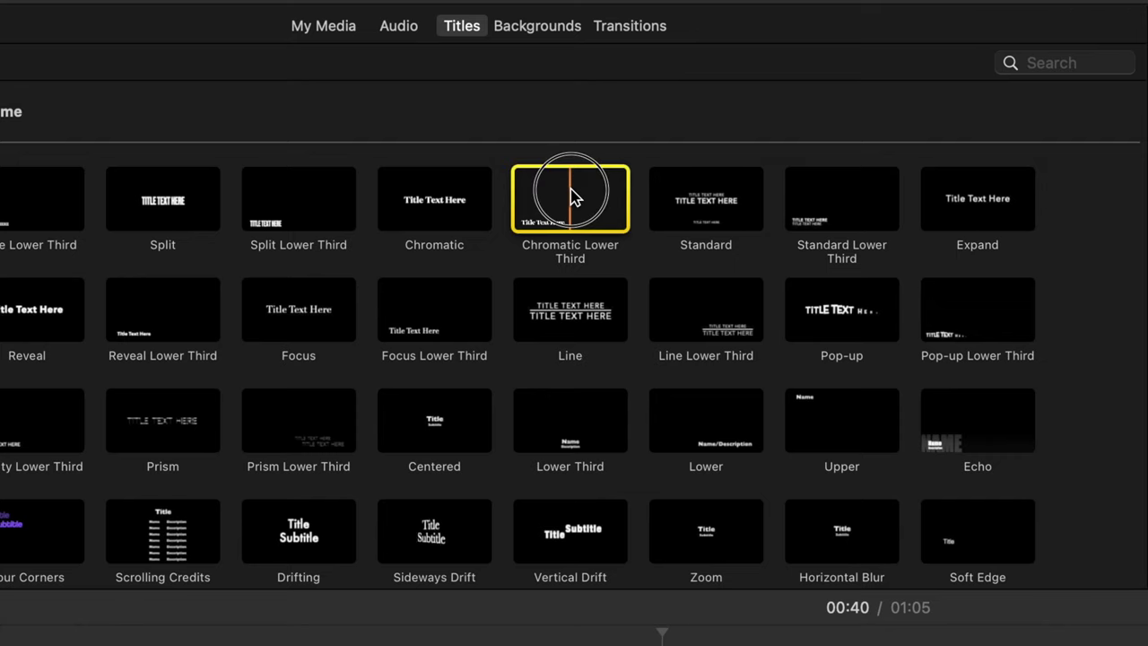
- Place the Chromatic Lower Third title above the car clip and preview it
drag(575, 198, 675, 645)
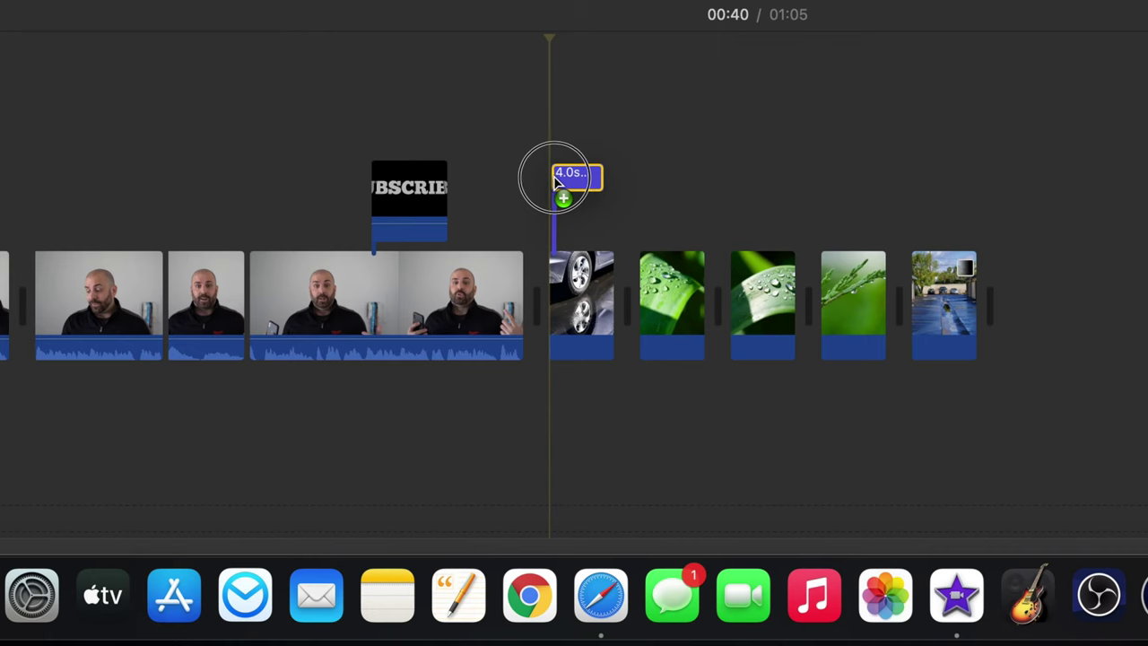
mouse_move(556, 178)
mouse_down()
mouse_move(610, 188)
mouse_move(551, 188)
mouse_up()
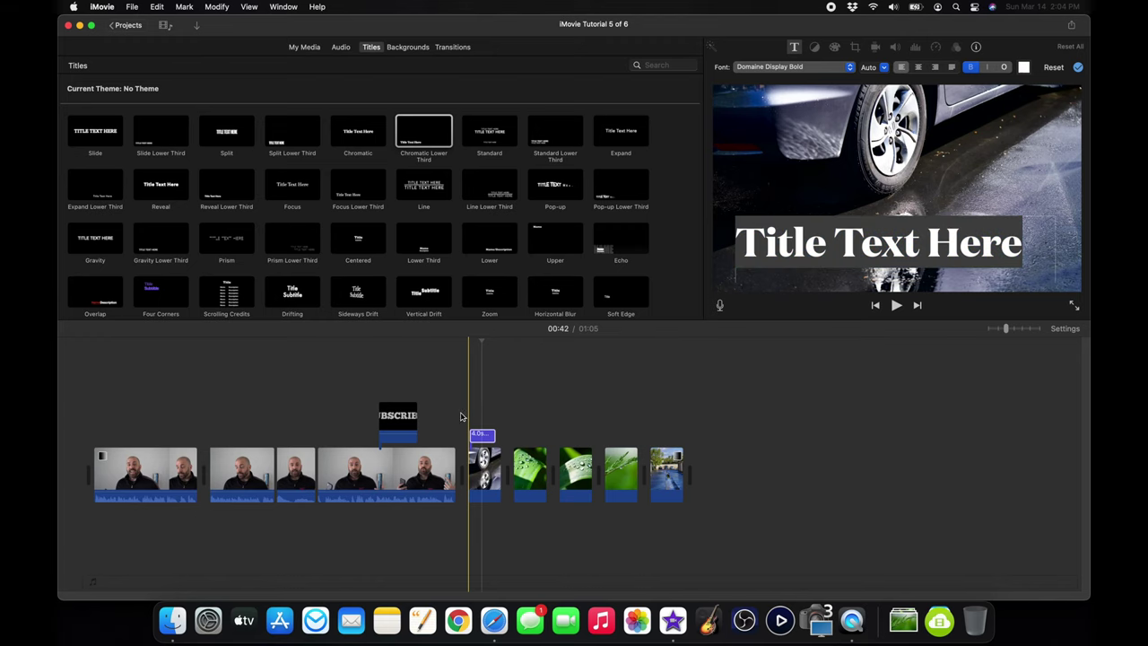
click(465, 416)
key(space)
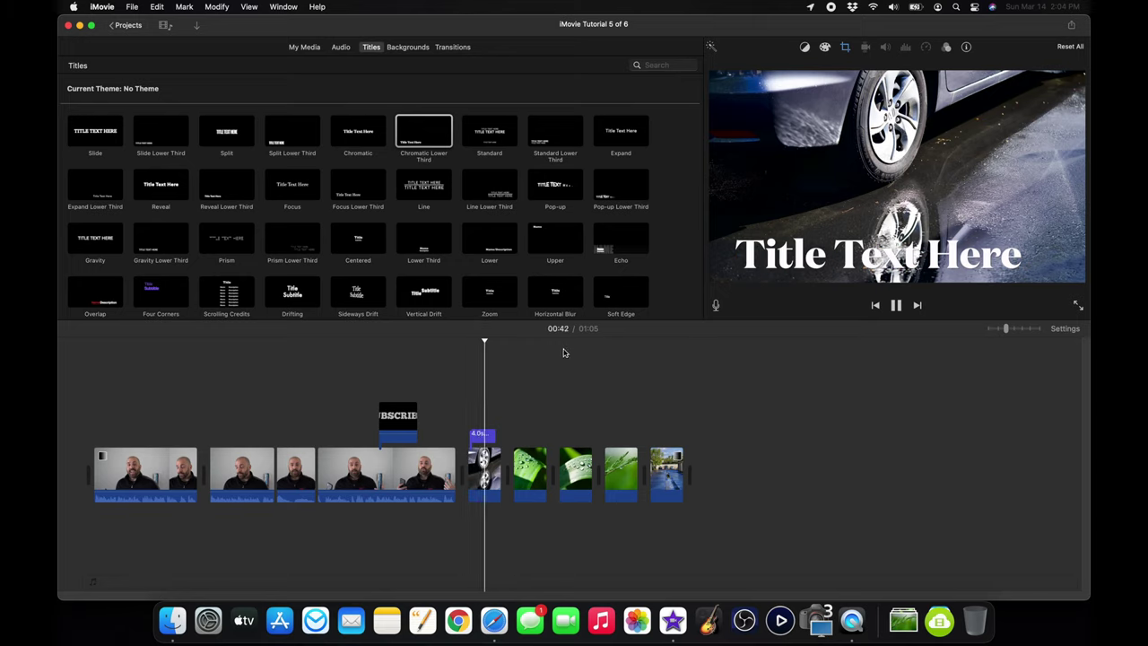
key(space)
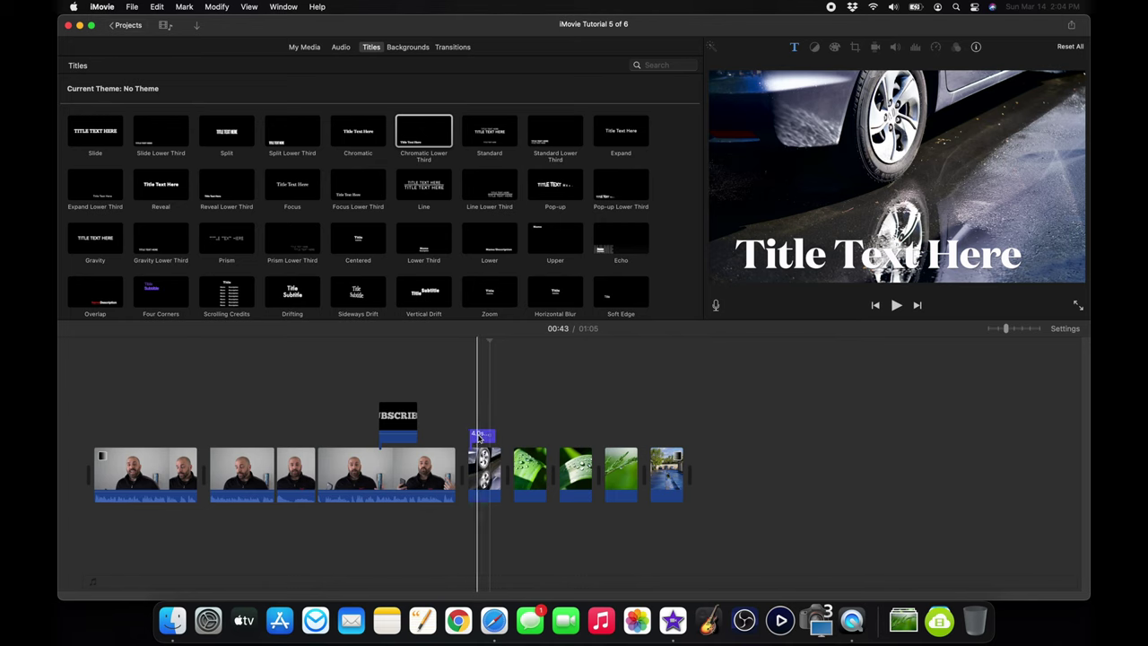
- Change the title text to 'Test Text For Video' and play it back
click(480, 436)
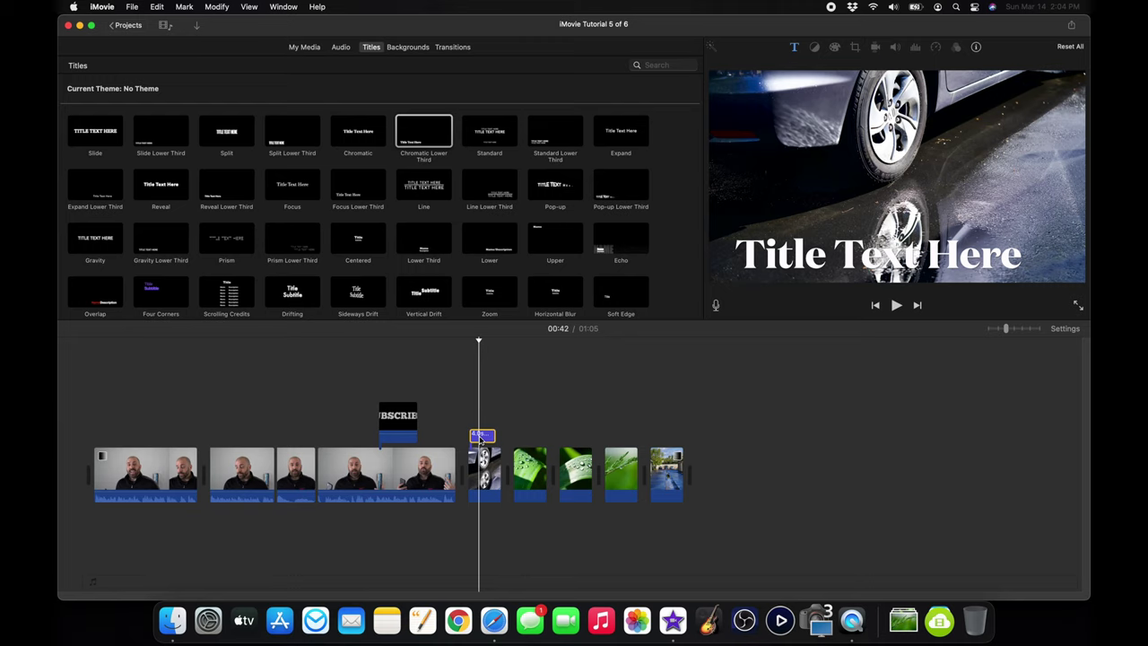
double_click(480, 437)
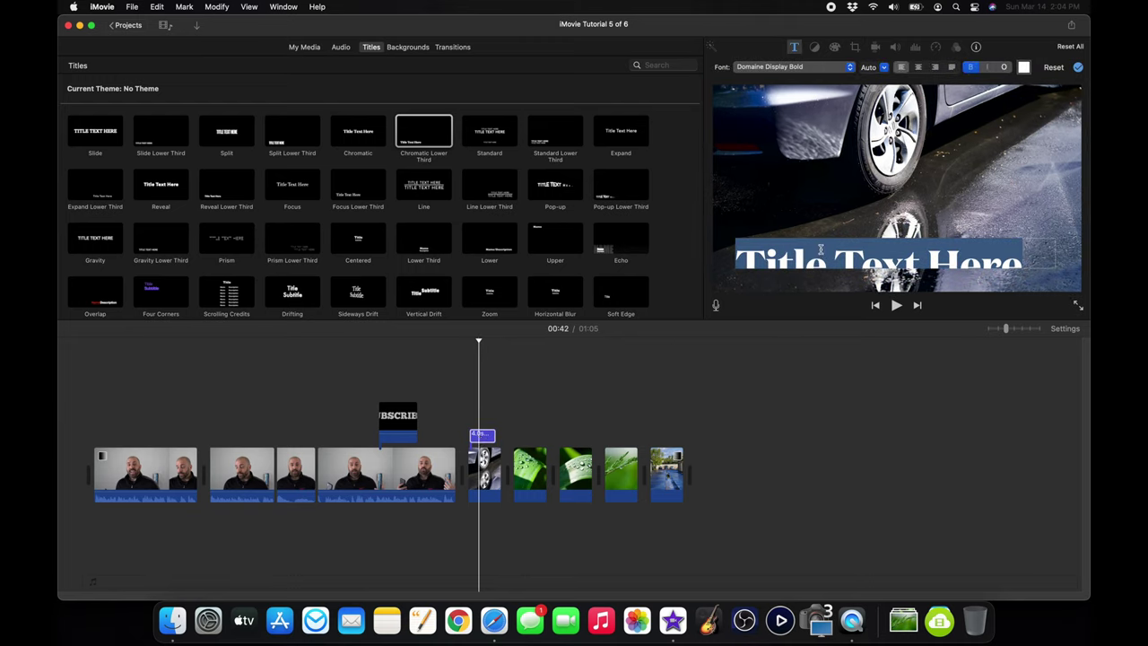
text(Teset TE)
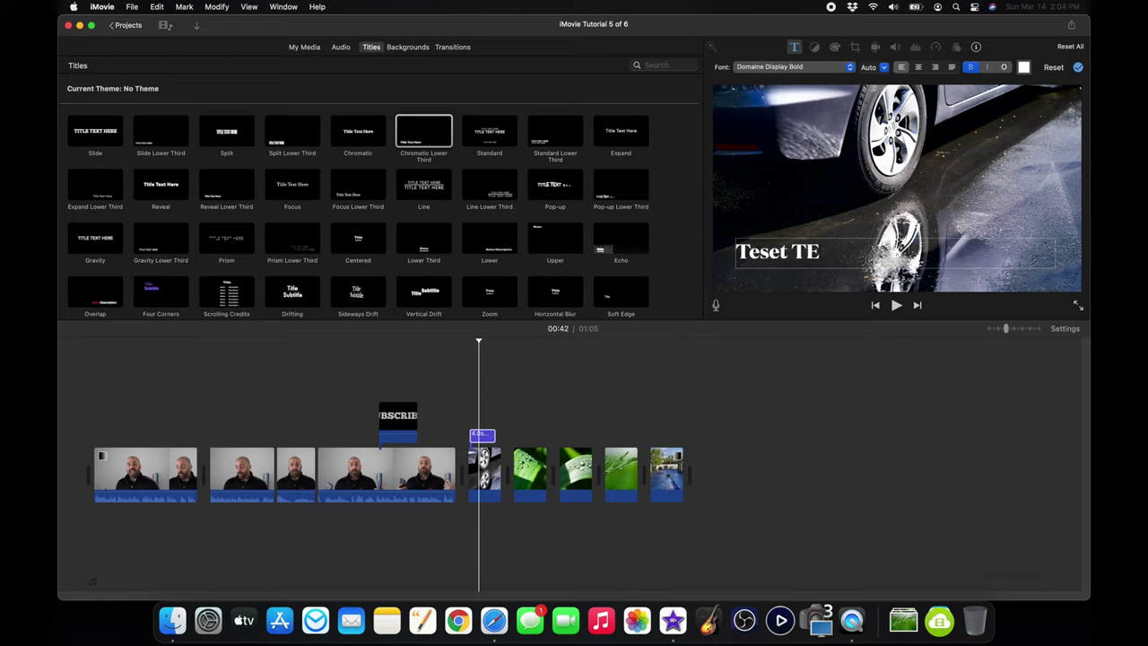
key(BackSpace)
key(BackSpace)
key(BackSpace)
key(BackSpace)
key(BackSpace)
text(t Text For Video)
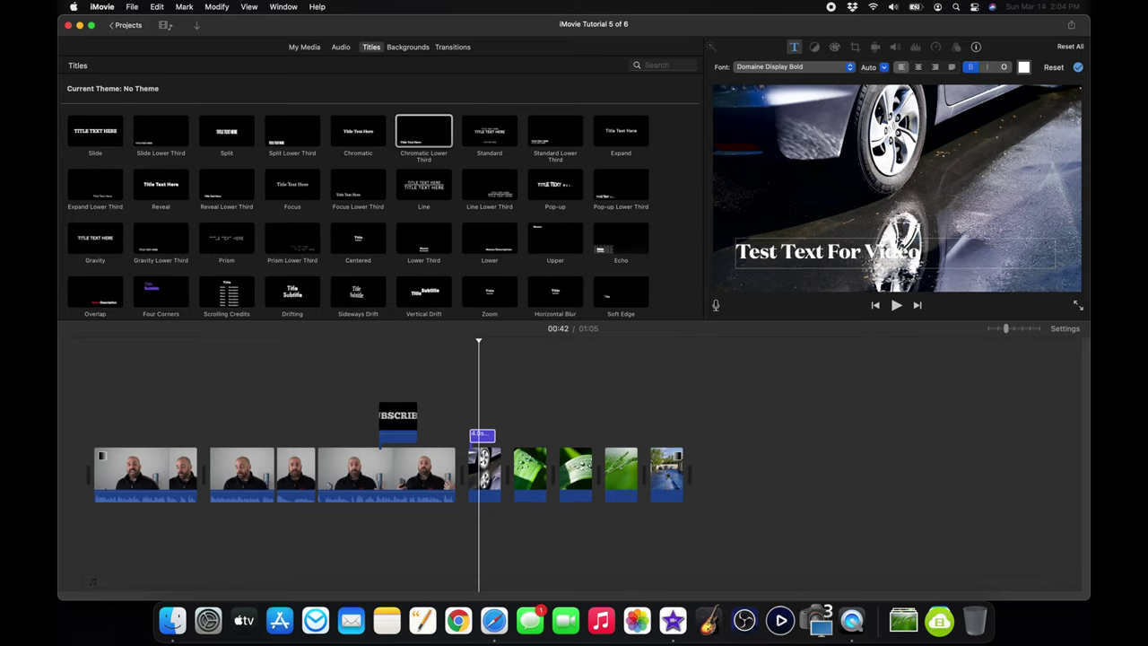
key(super+a)
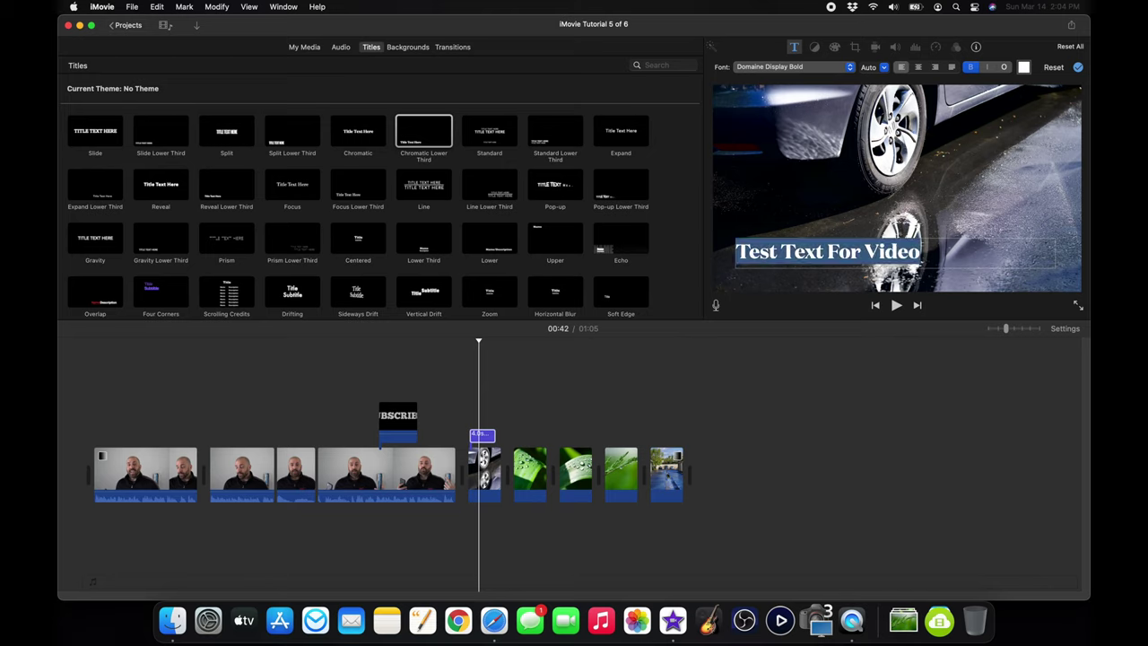
key(Right)
click(469, 388)
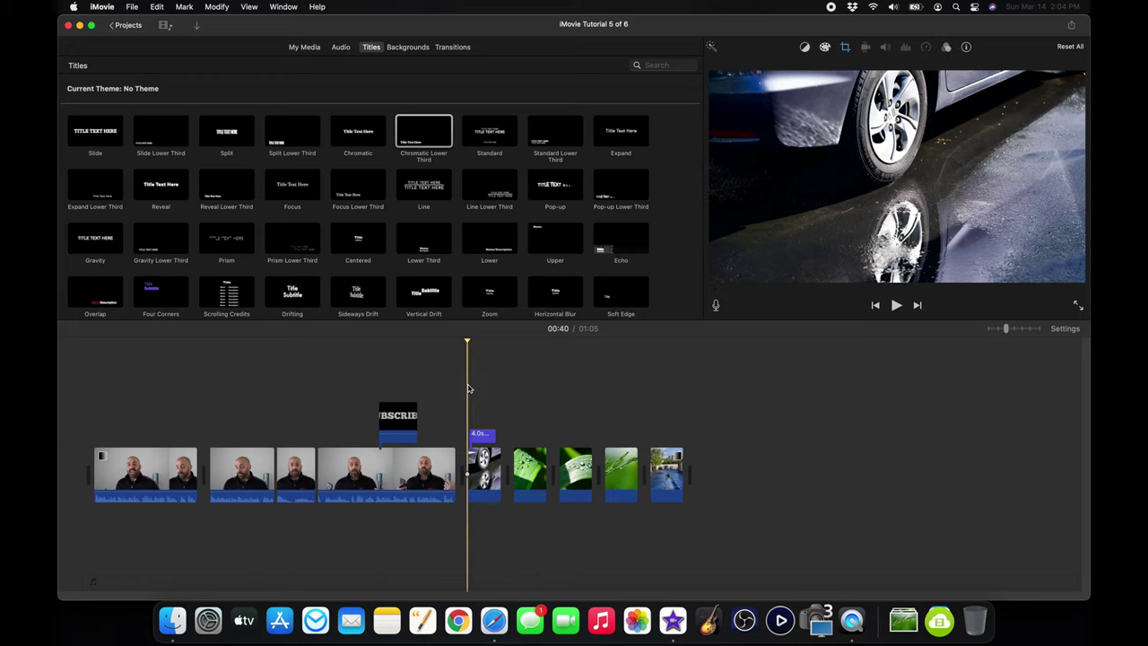
key(space)
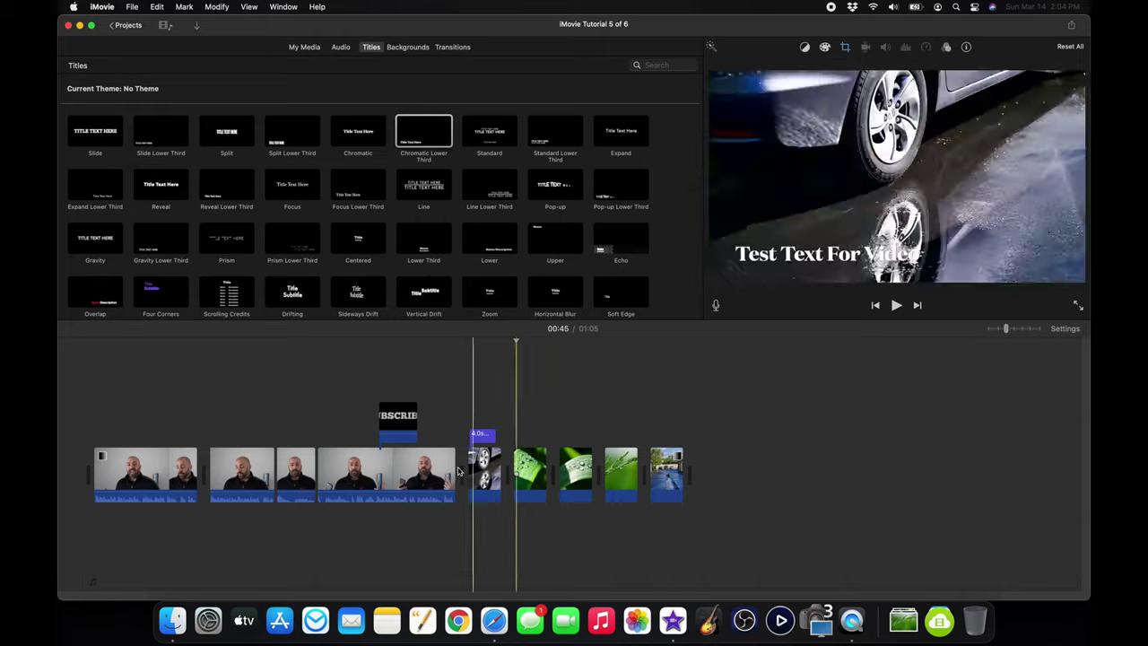
key(space)
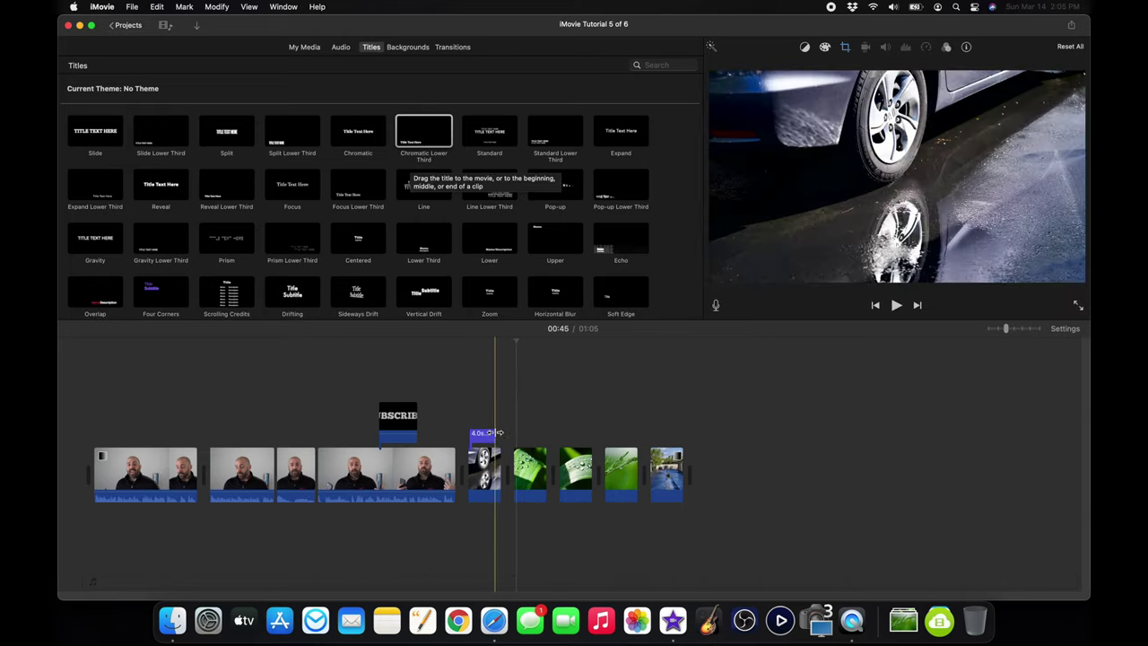
- Add a Line Lower Third title over the leaf clip reading 'TEST TEXT' on both lines
click(528, 466)
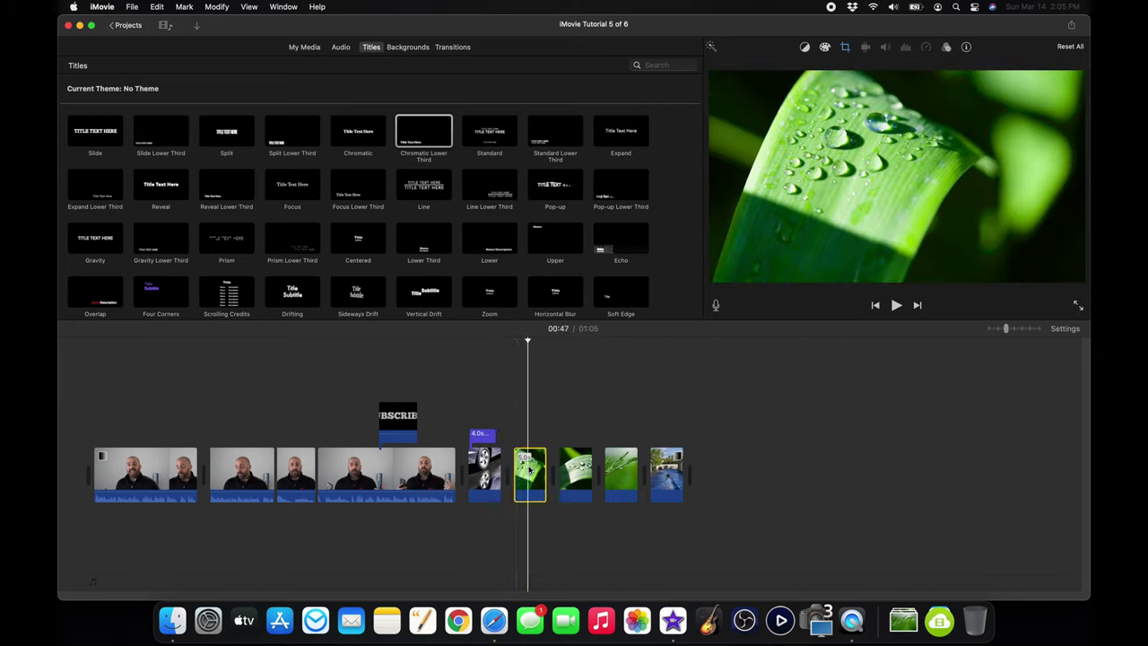
click(490, 193)
drag(490, 193, 516, 398)
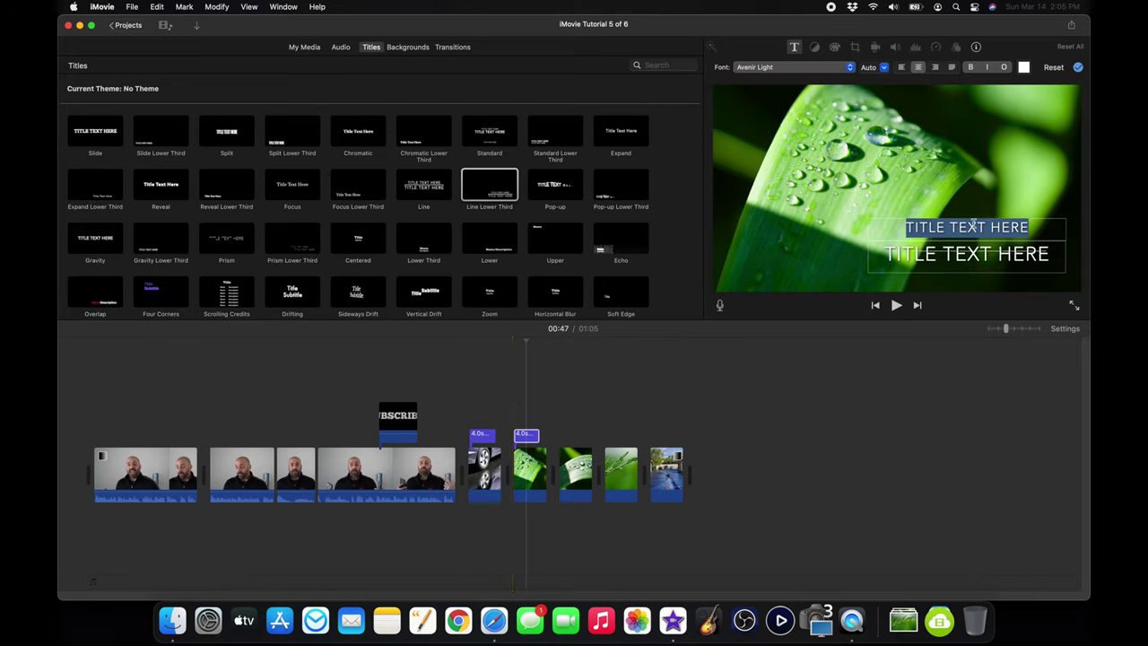
text(TEST TEXT)
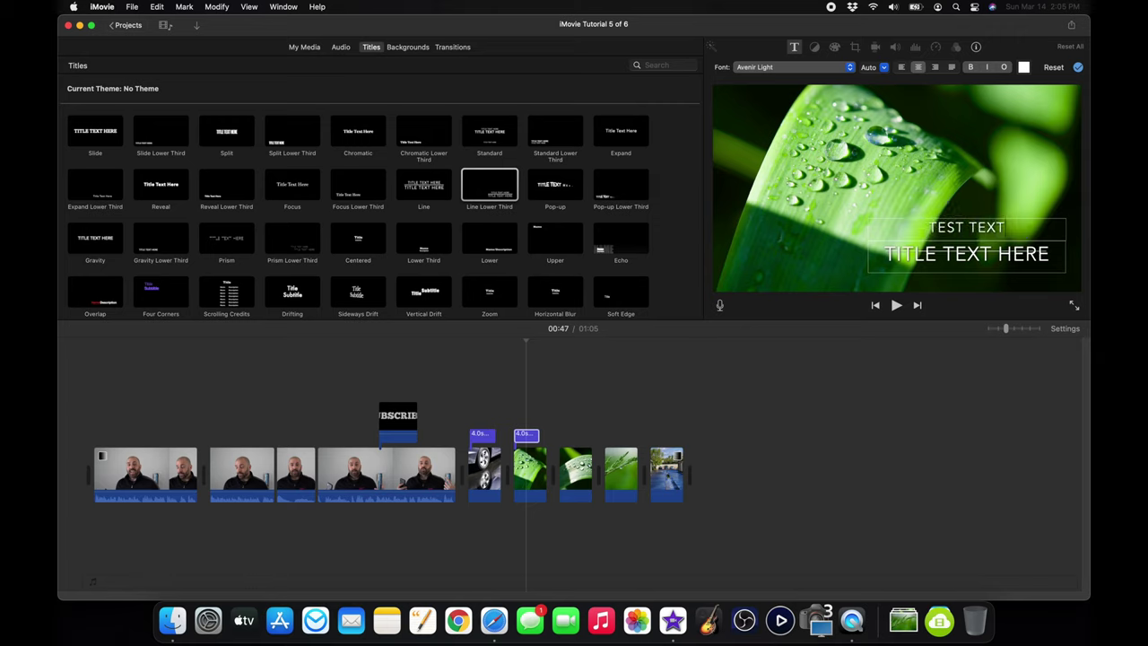
key(Tab)
text(TEST TEXT)
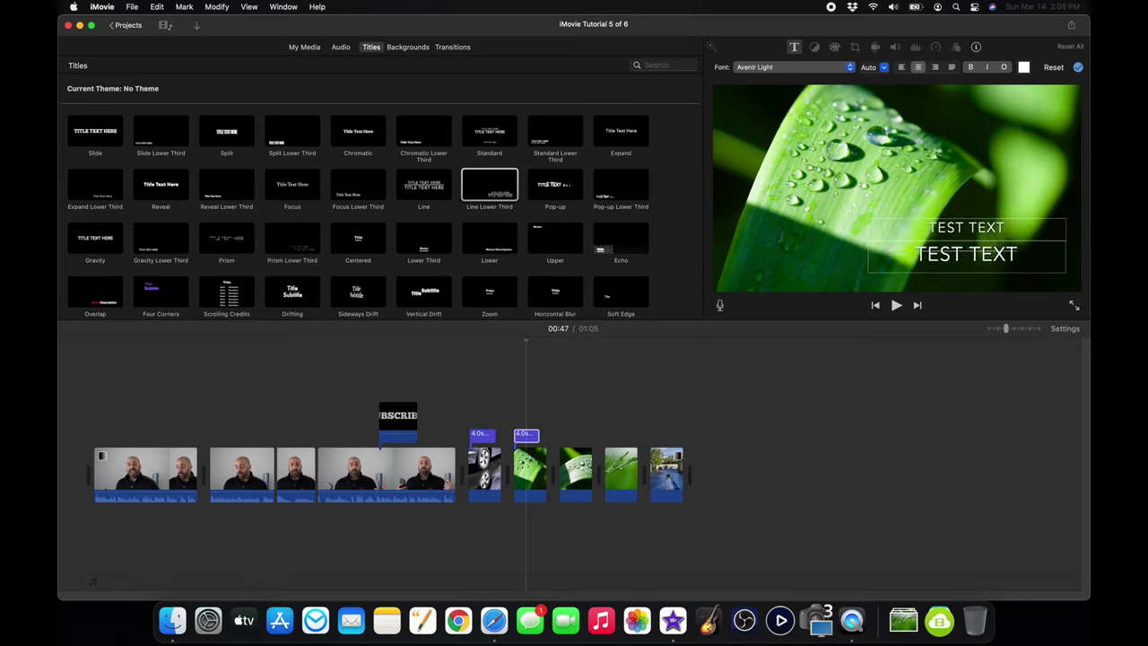
key(super+a)
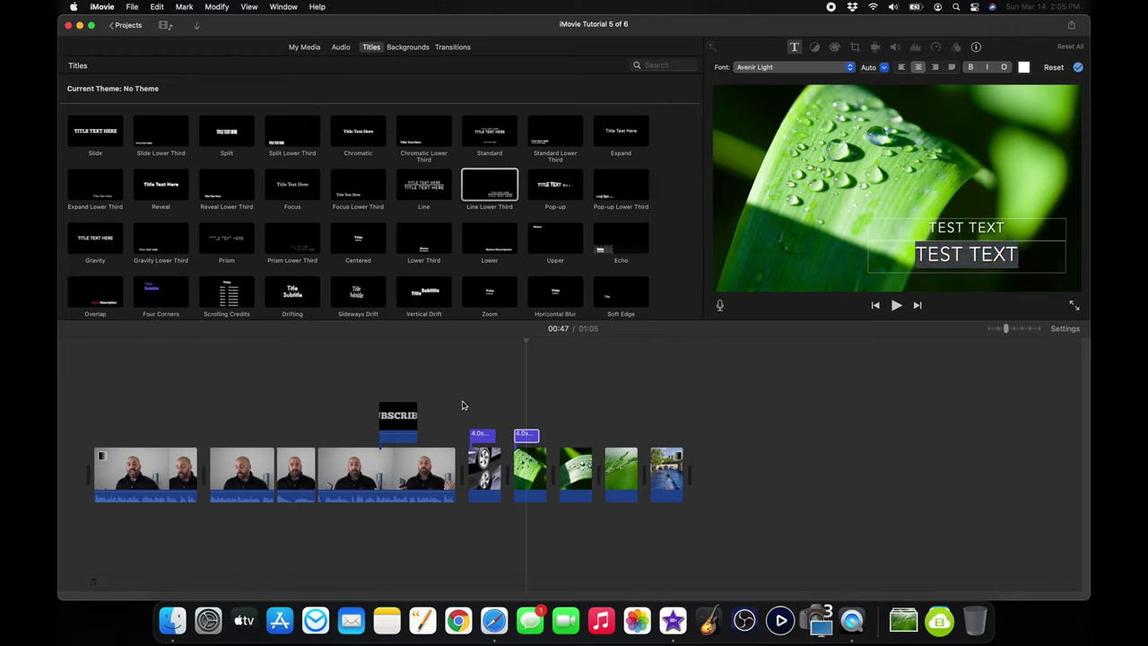
- Preview the titles from 00:40, then undo to remove both lower-third titles
click(471, 400)
key(space)
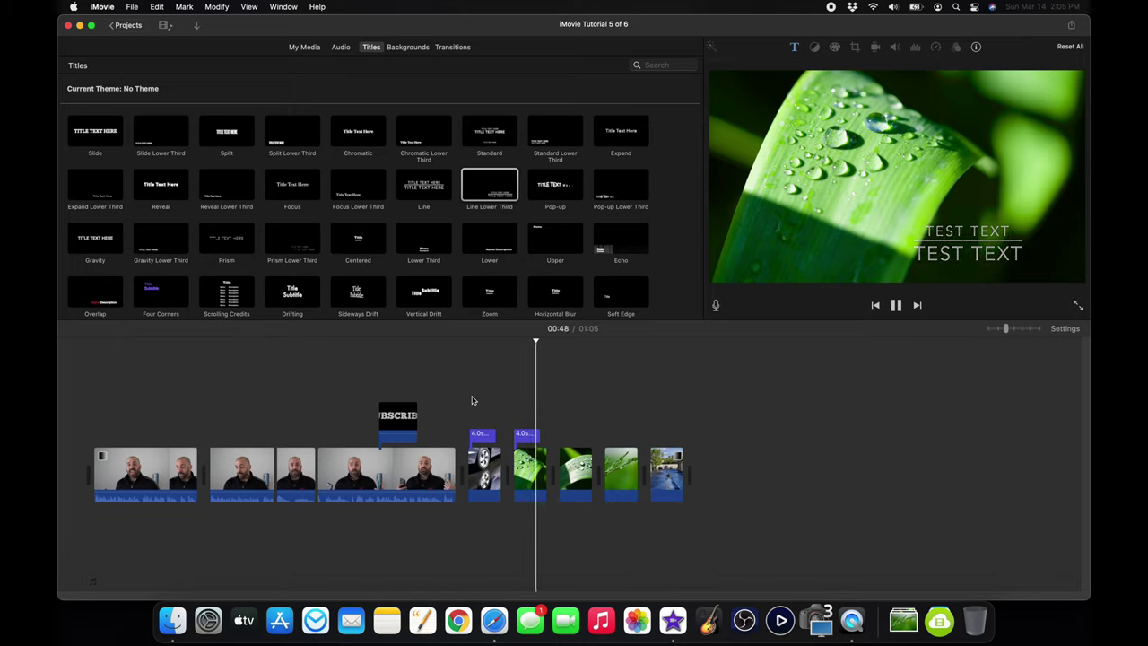
key(space)
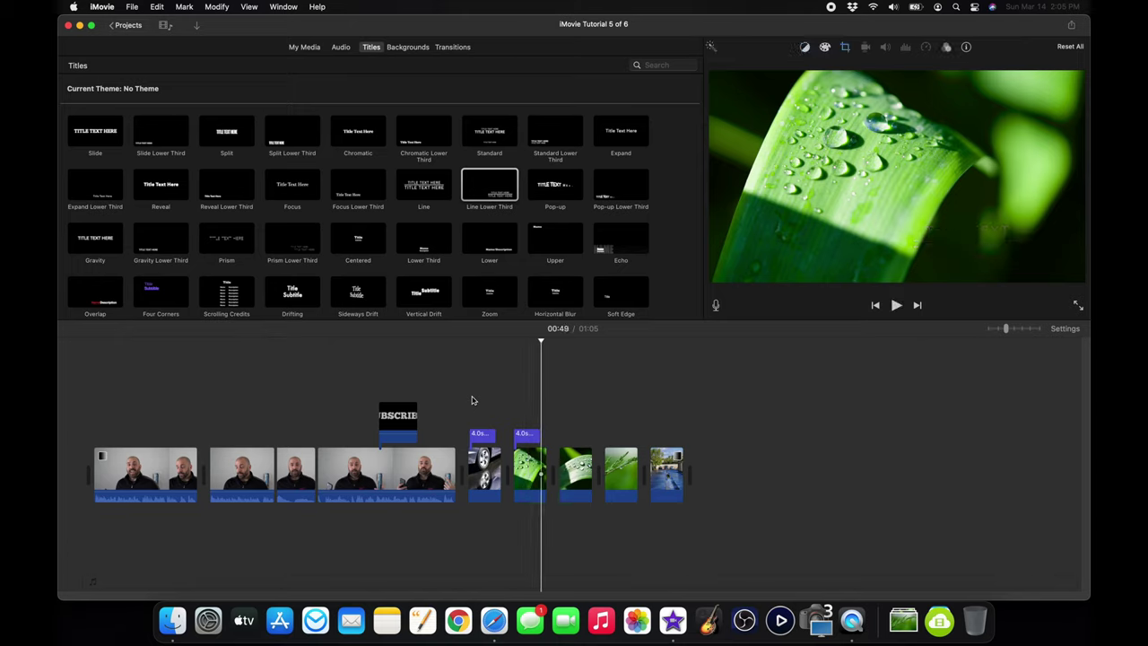
key(super+z)
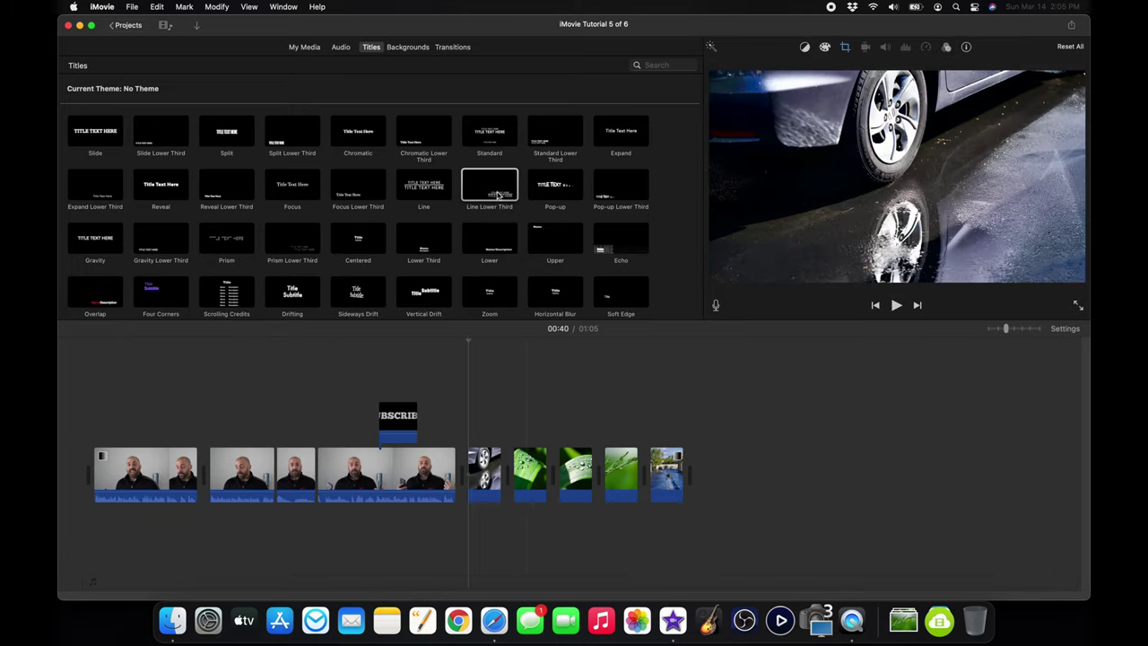
- Show the Maps & Backgrounds list and preview the Blobs background
click(419, 47)
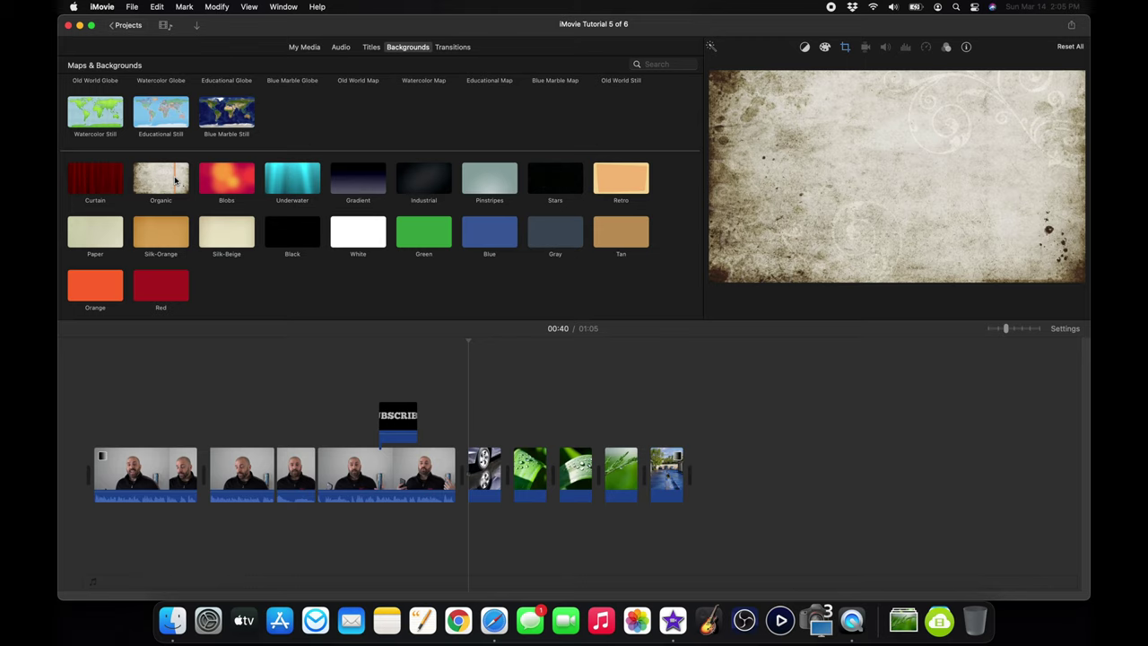
click(236, 178)
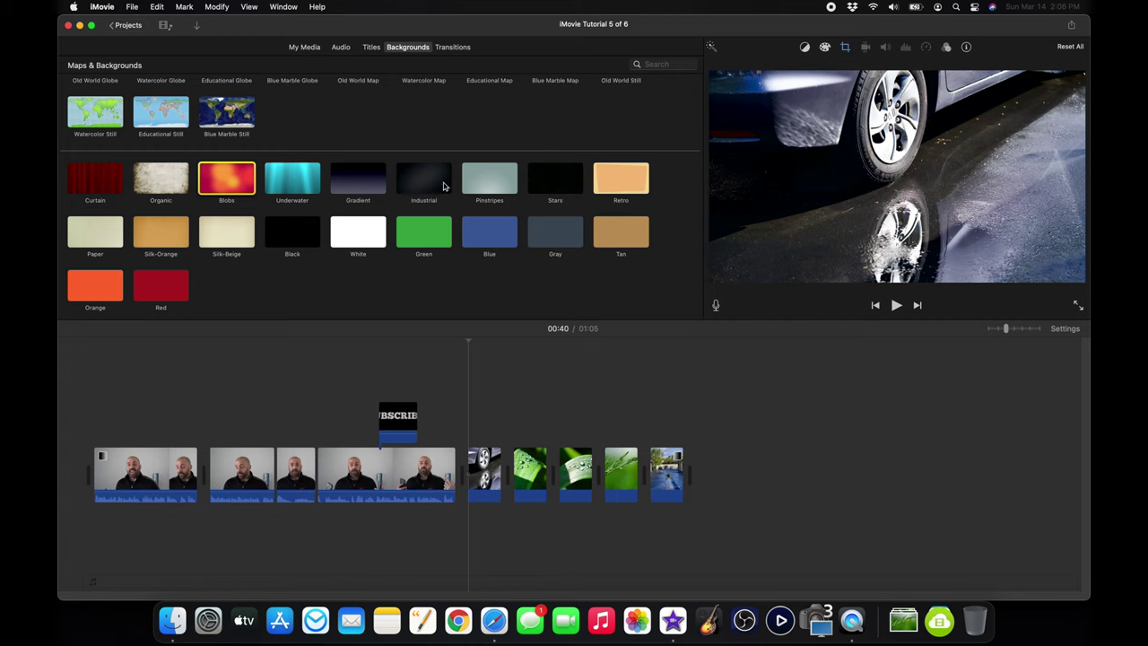
- Add the Gradient background clip to the end of the timeline and play it back
drag(363, 181, 725, 437)
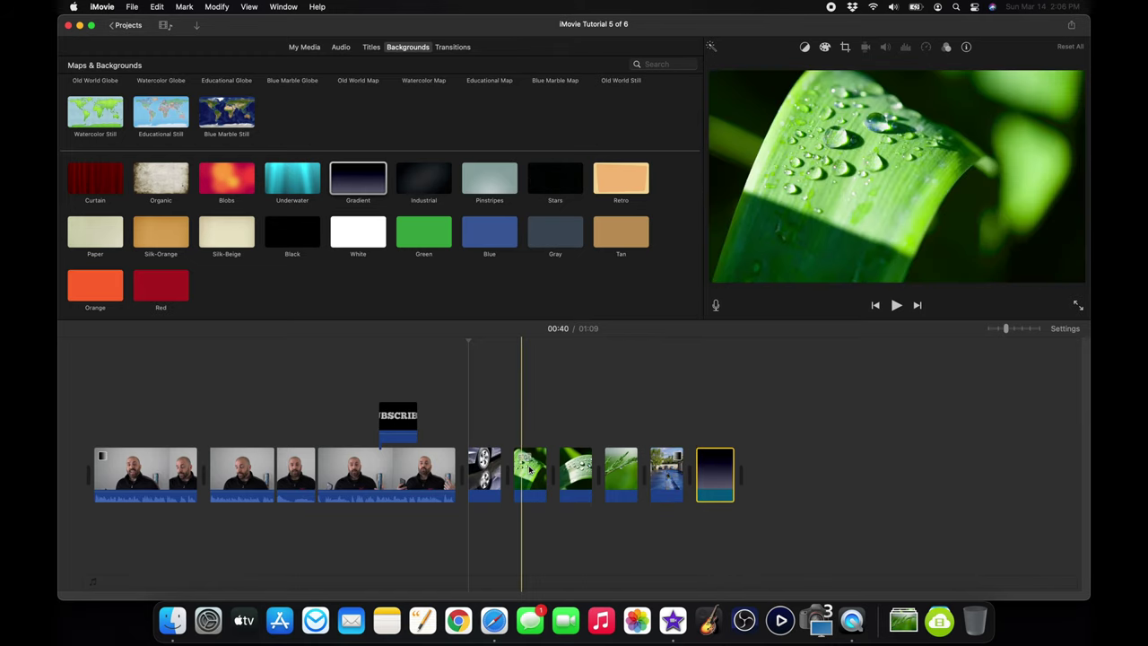
key(space)
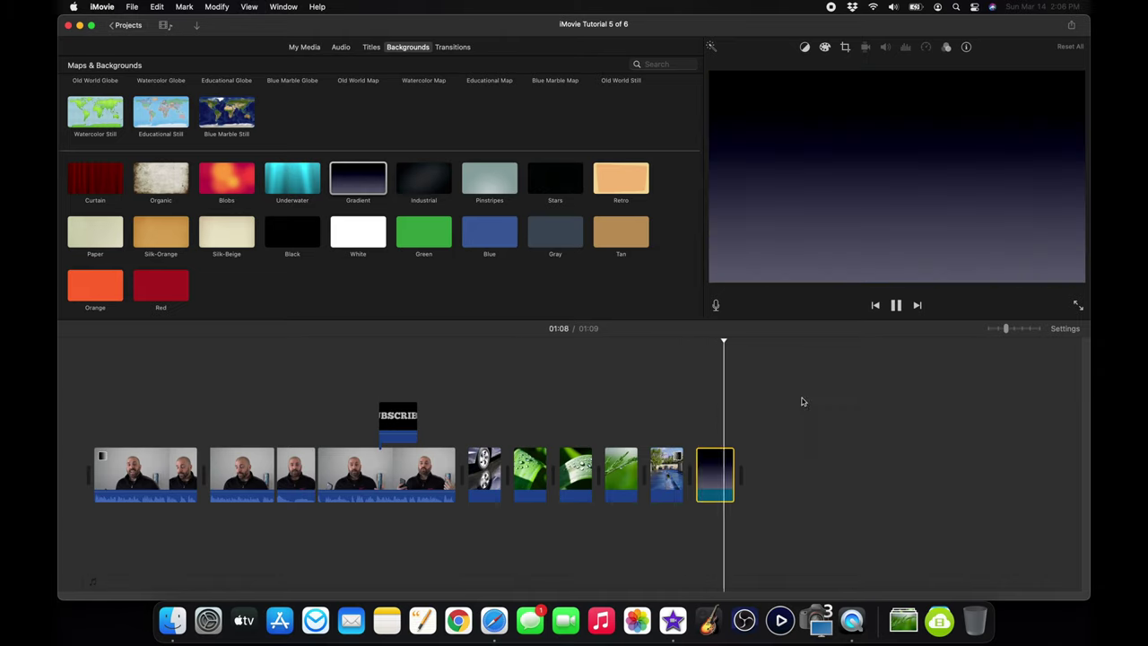
key(space)
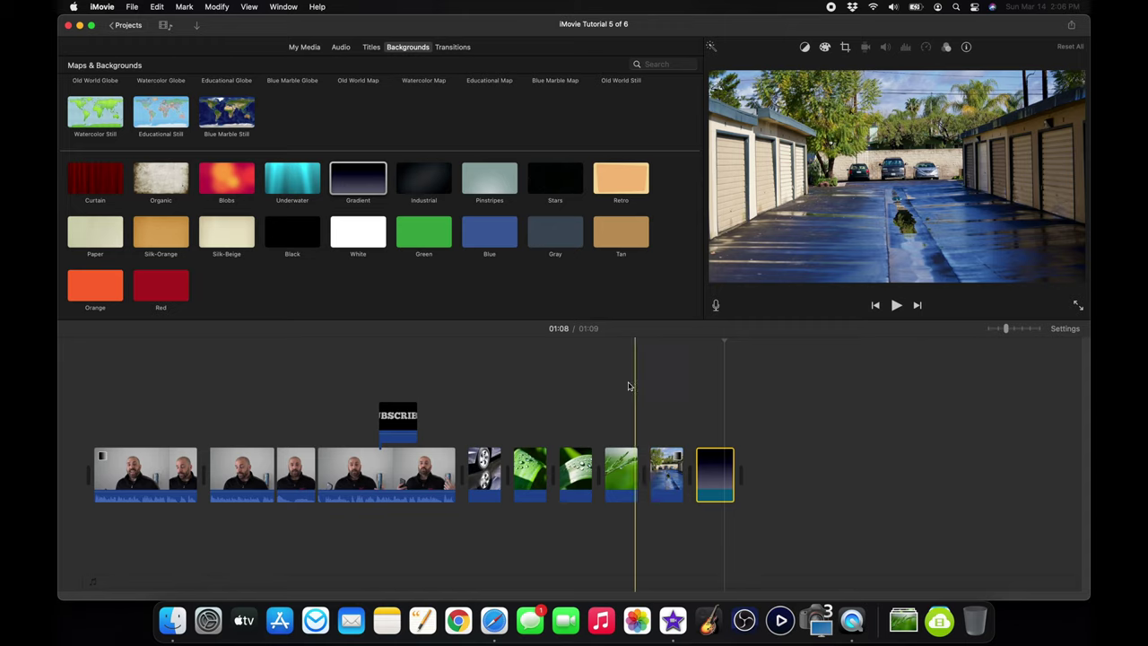
click(370, 48)
- Place a Line title over the gradient clip reading 'TEST TEST' on both lines
drag(418, 191, 689, 405)
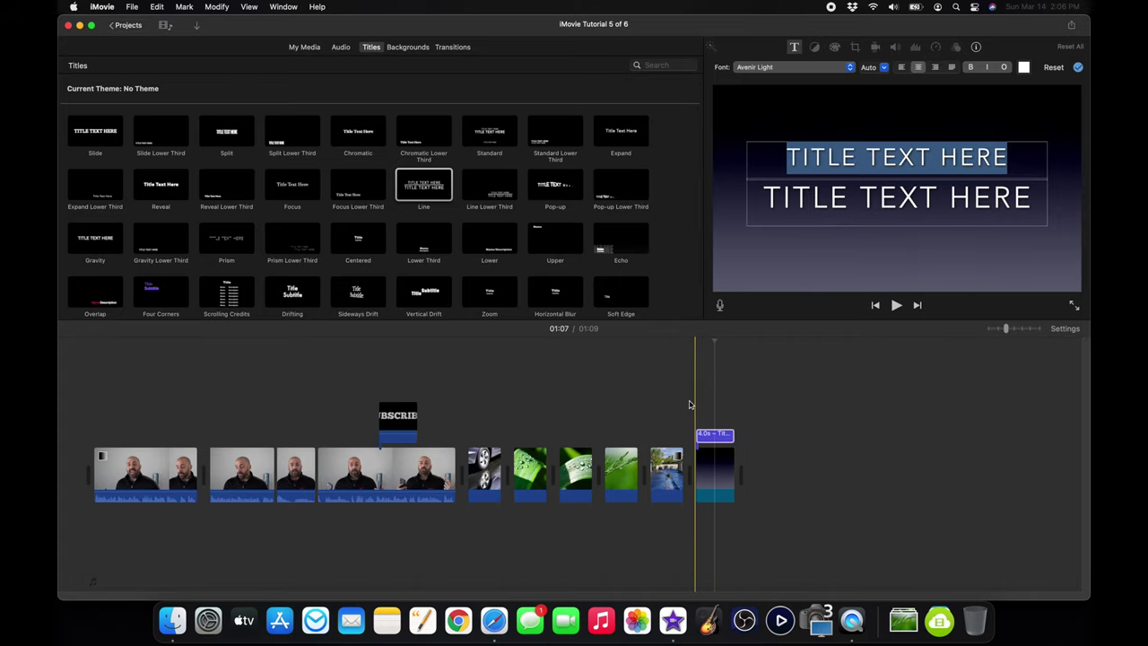
key(BackSpace)
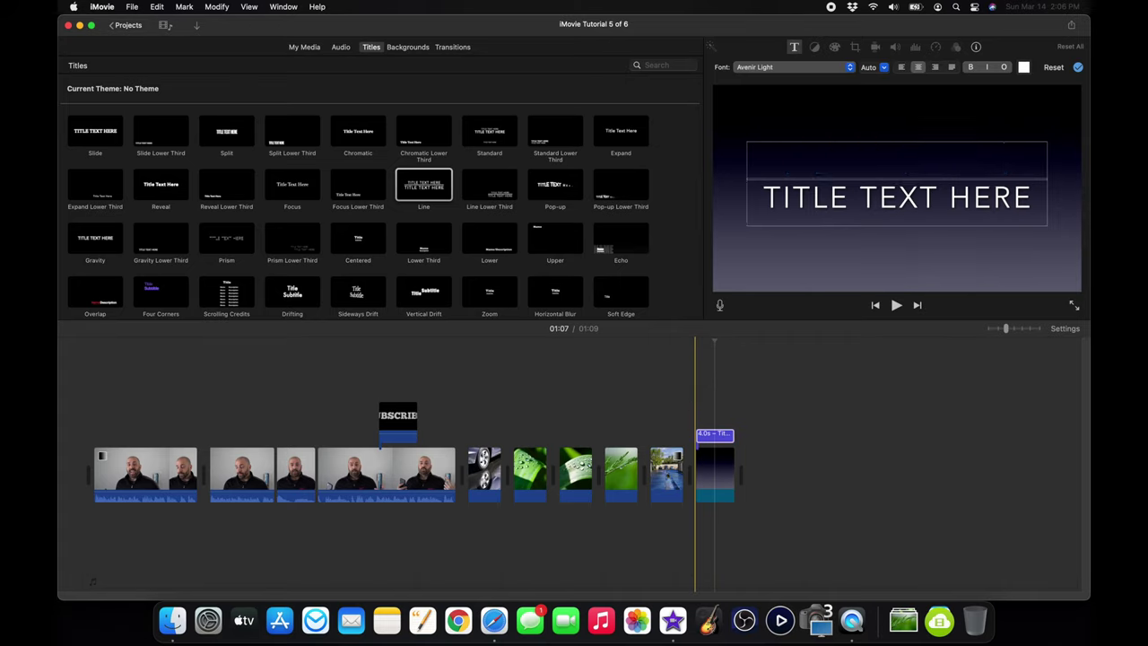
text(TEST TEST)
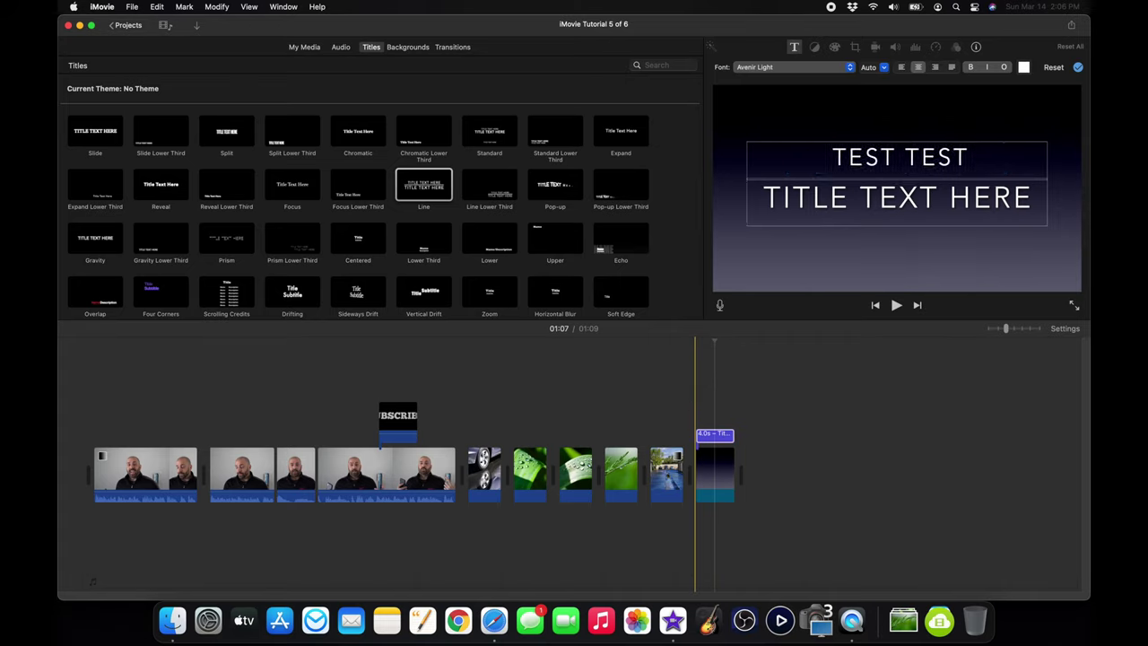
key(Tab)
text(TEST TEST)
key(super+a)
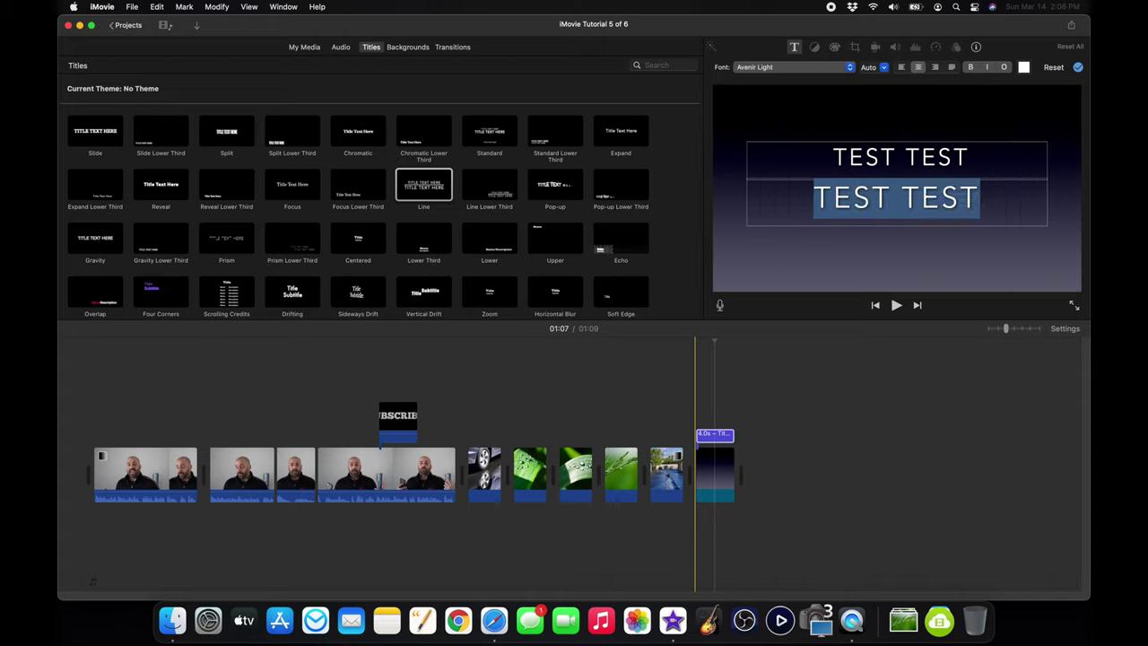
click(693, 383)
- Preview the project, then undo to remove the gradient clip and its title
key(space)
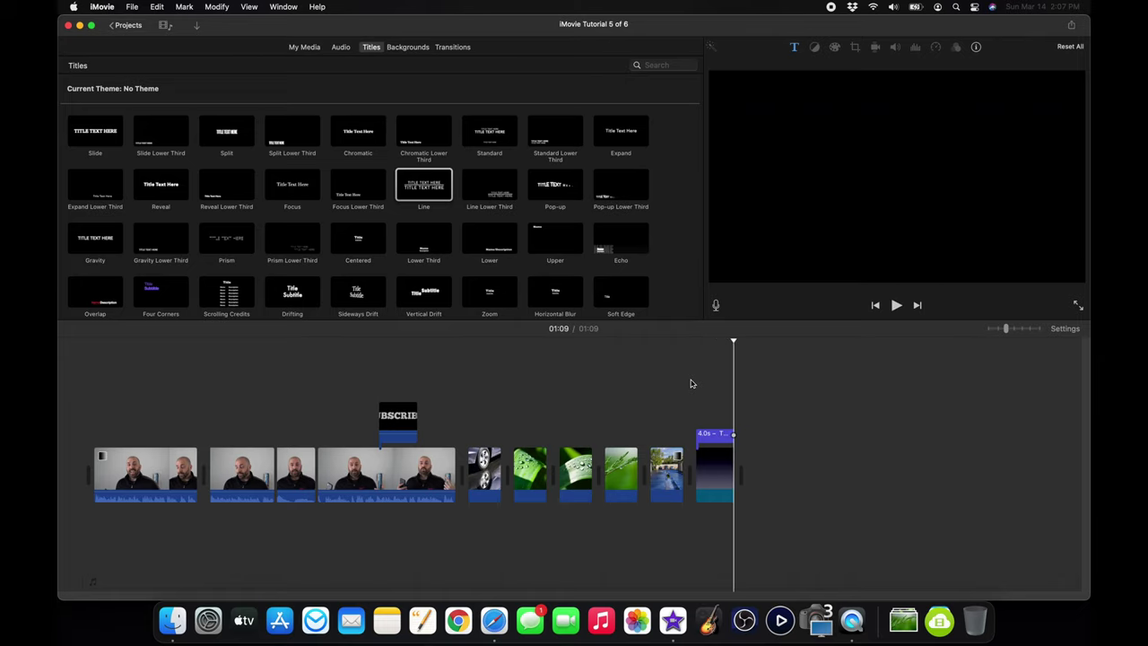
key(space)
click(697, 411)
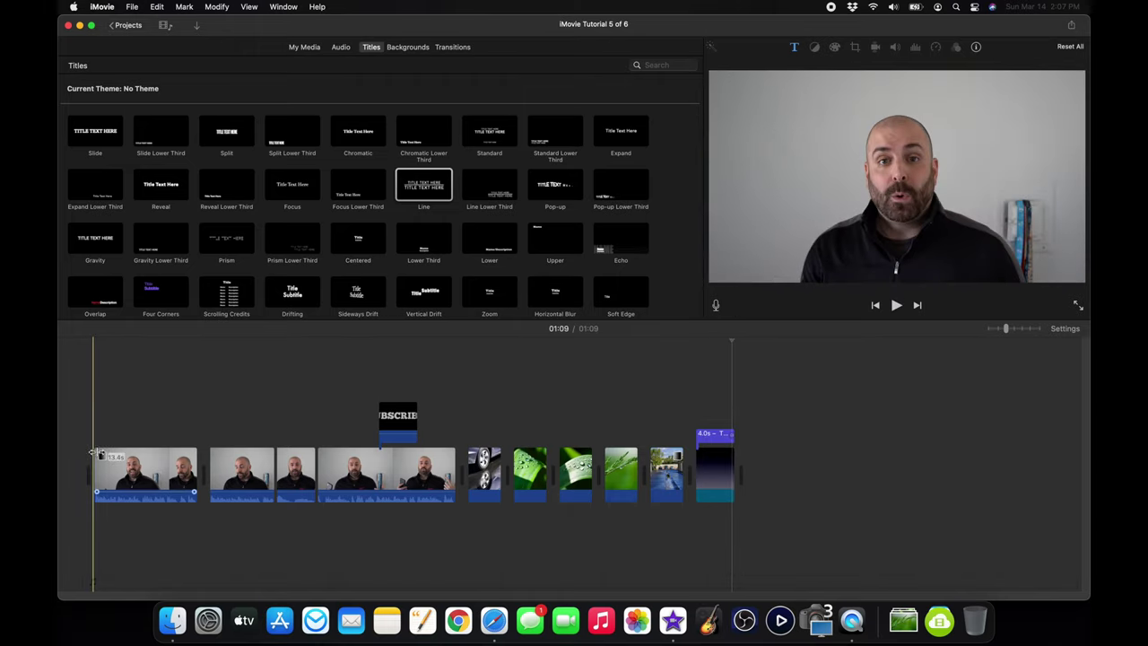
key(space)
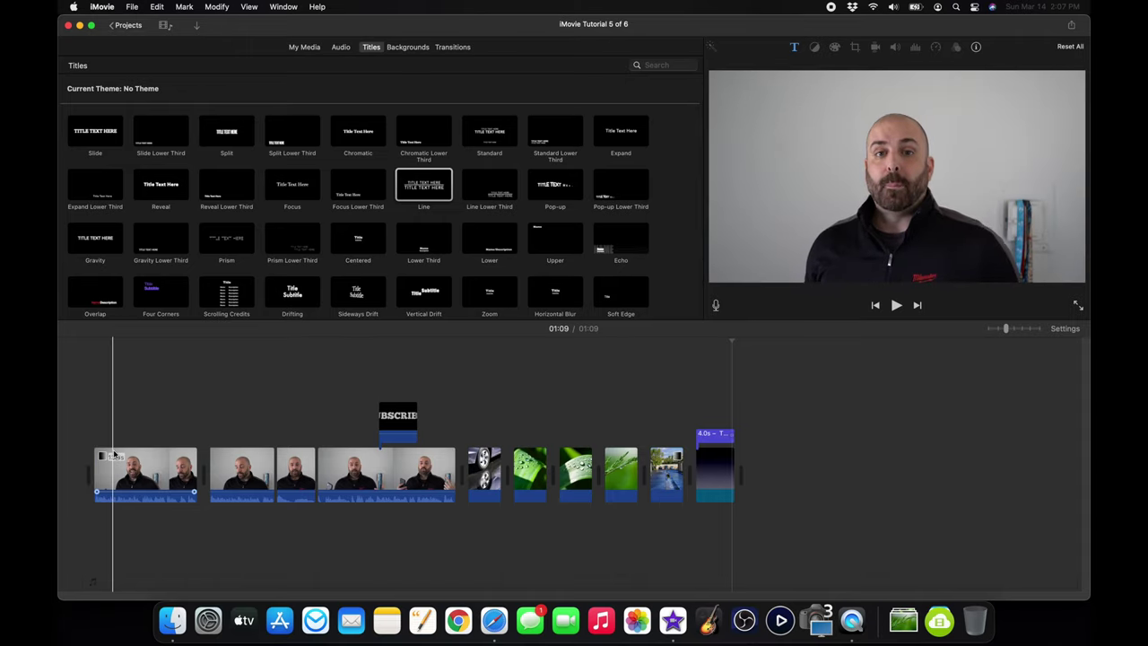
click(472, 432)
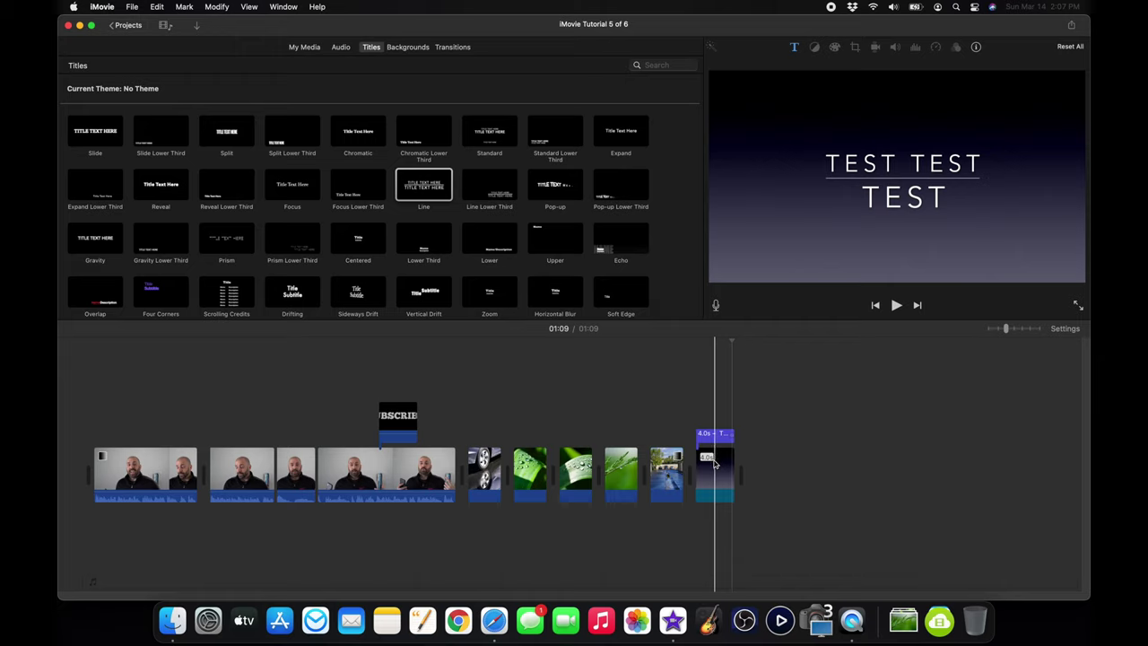
key(super+z)
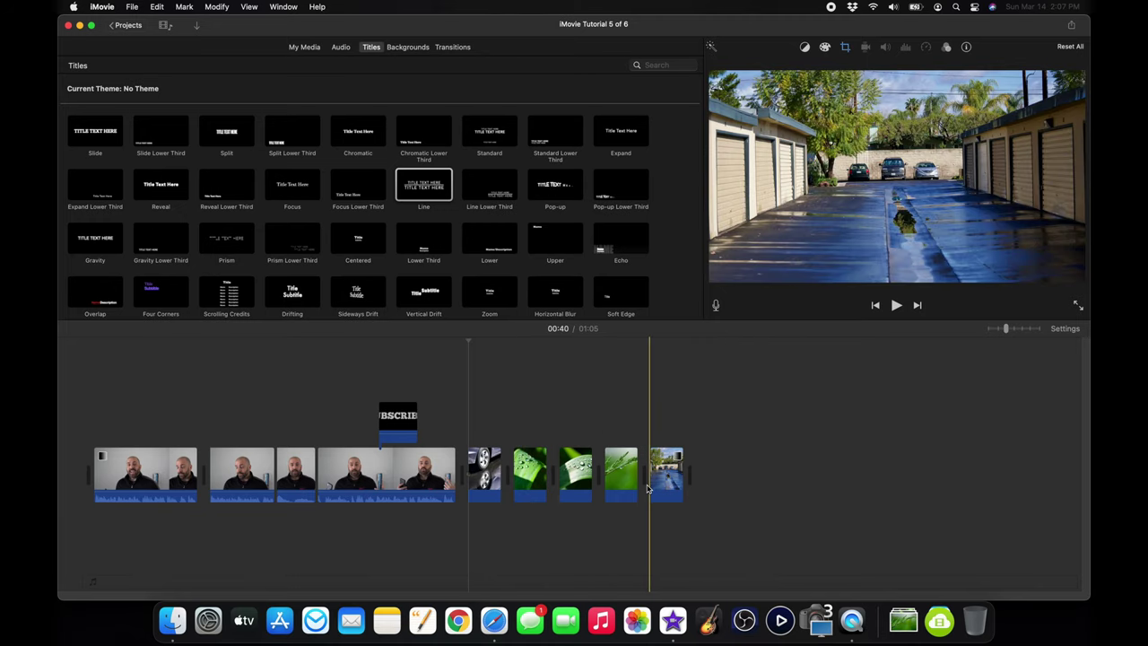
key(space)
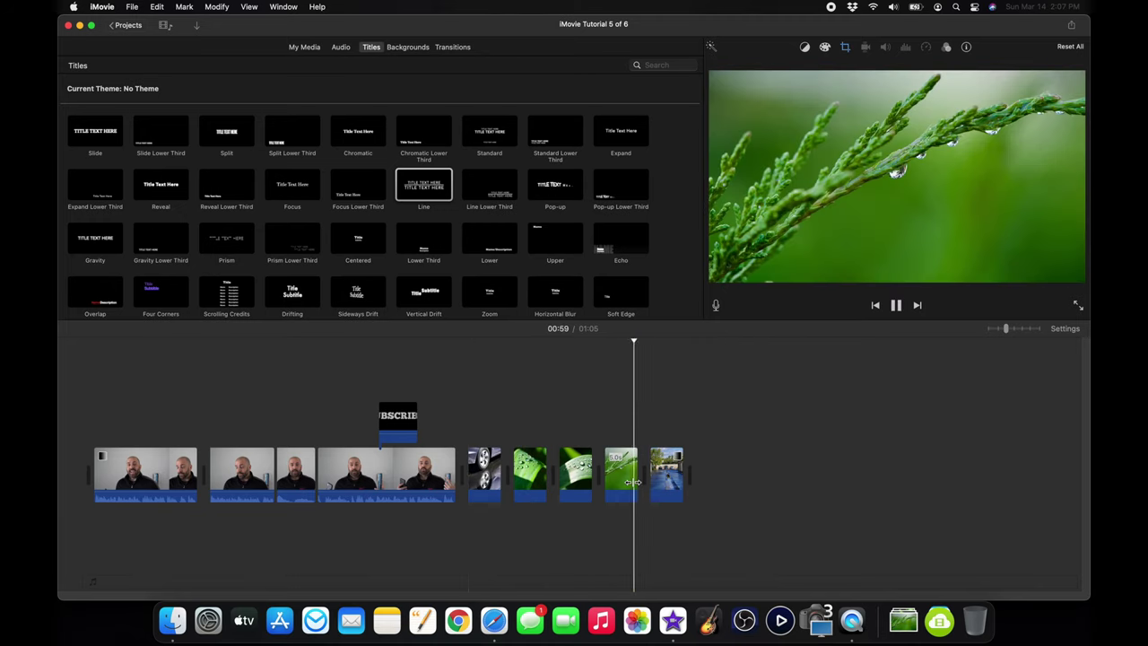
key(space)
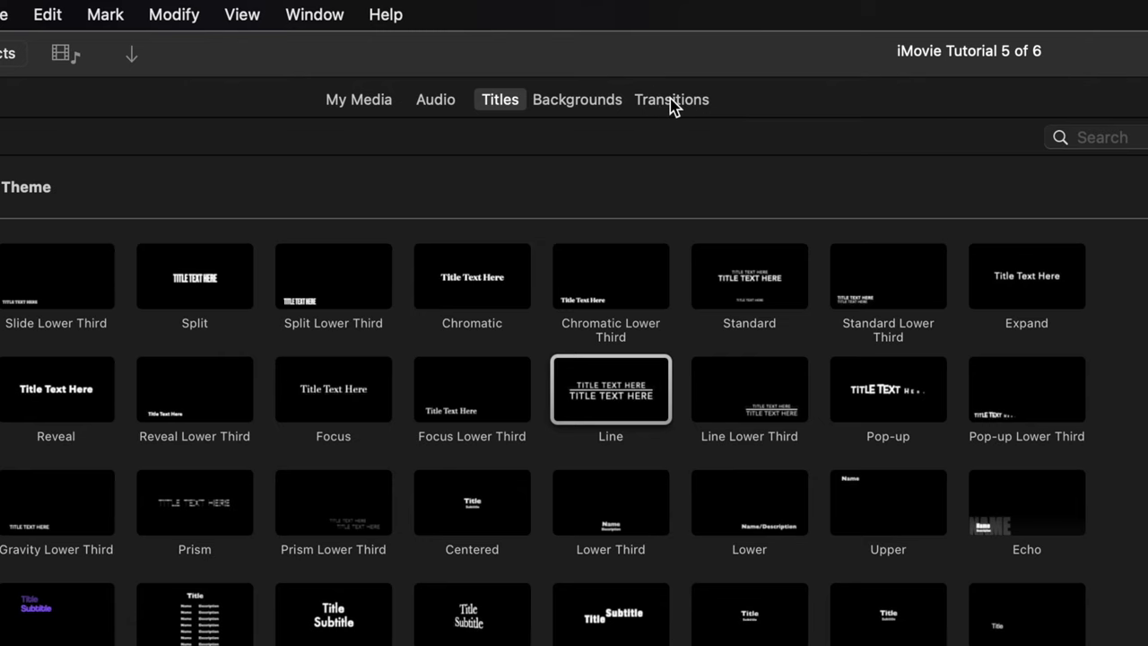
click(673, 100)
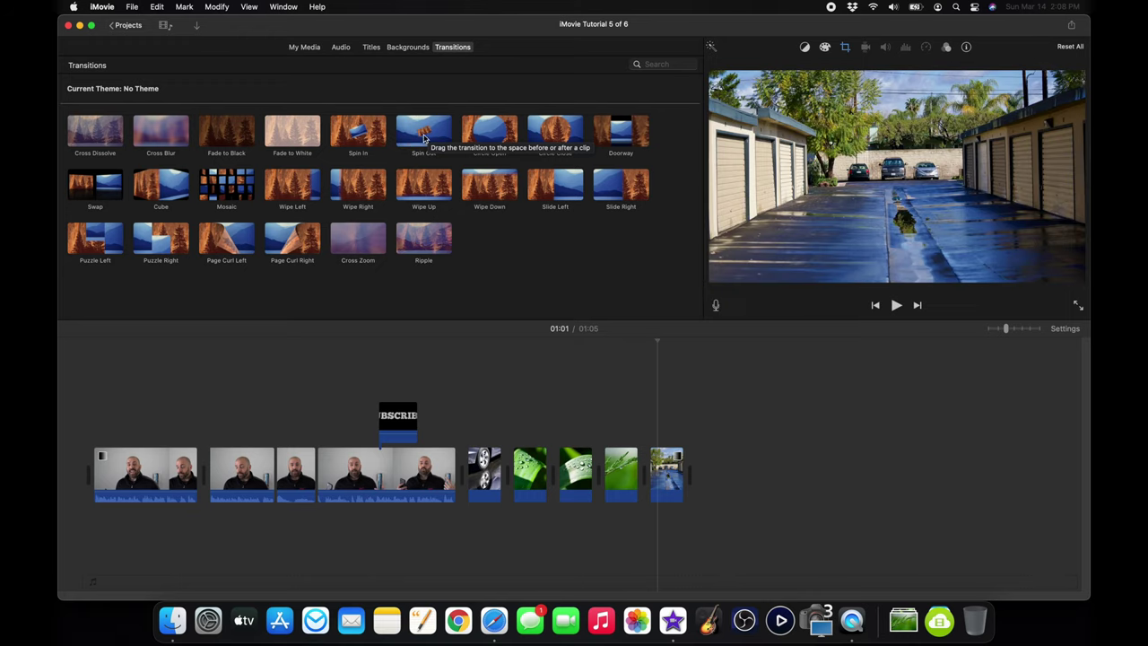
- Insert the Spin Out transition between the car and first green leaf clips and preview it
click(423, 132)
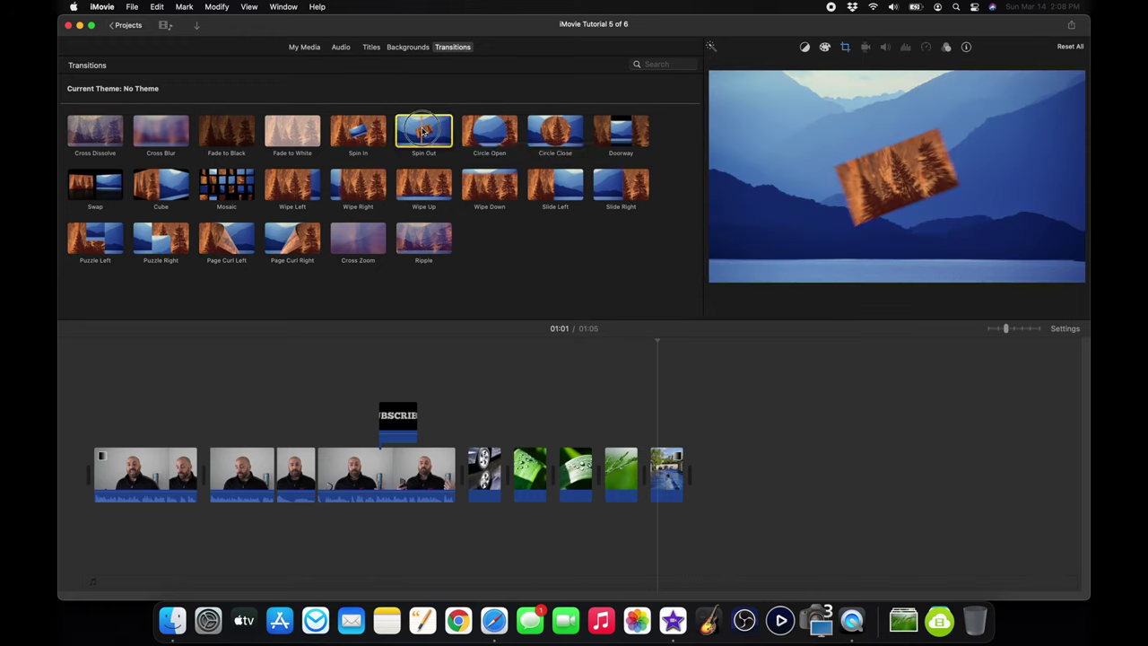
drag(424, 132, 508, 472)
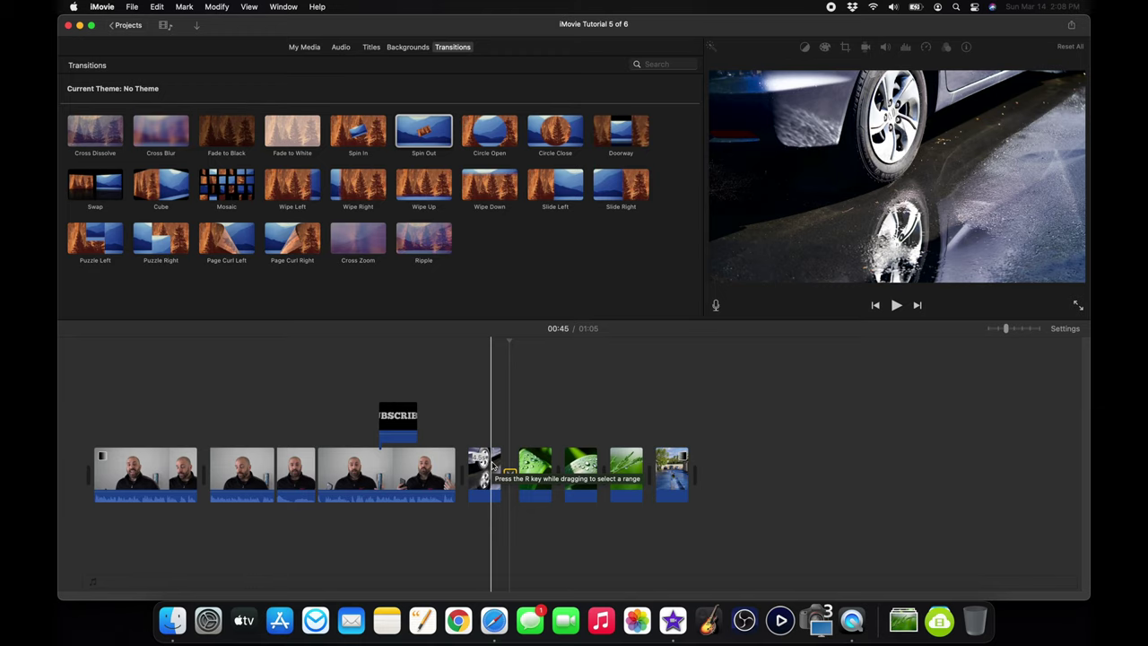
key(space)
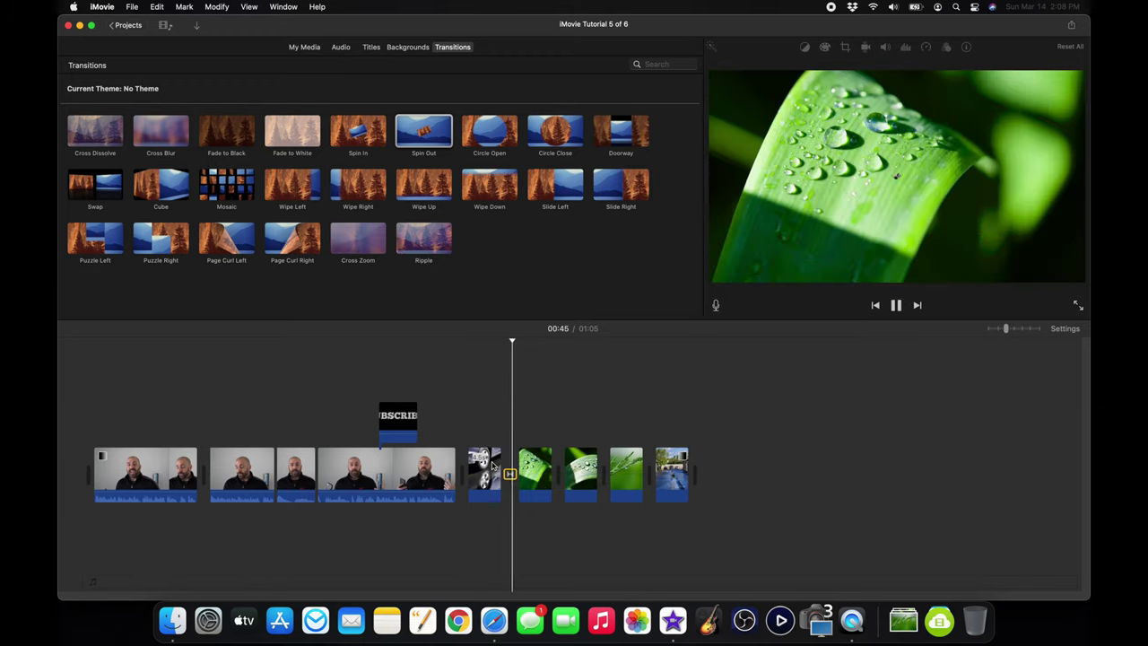
key(space)
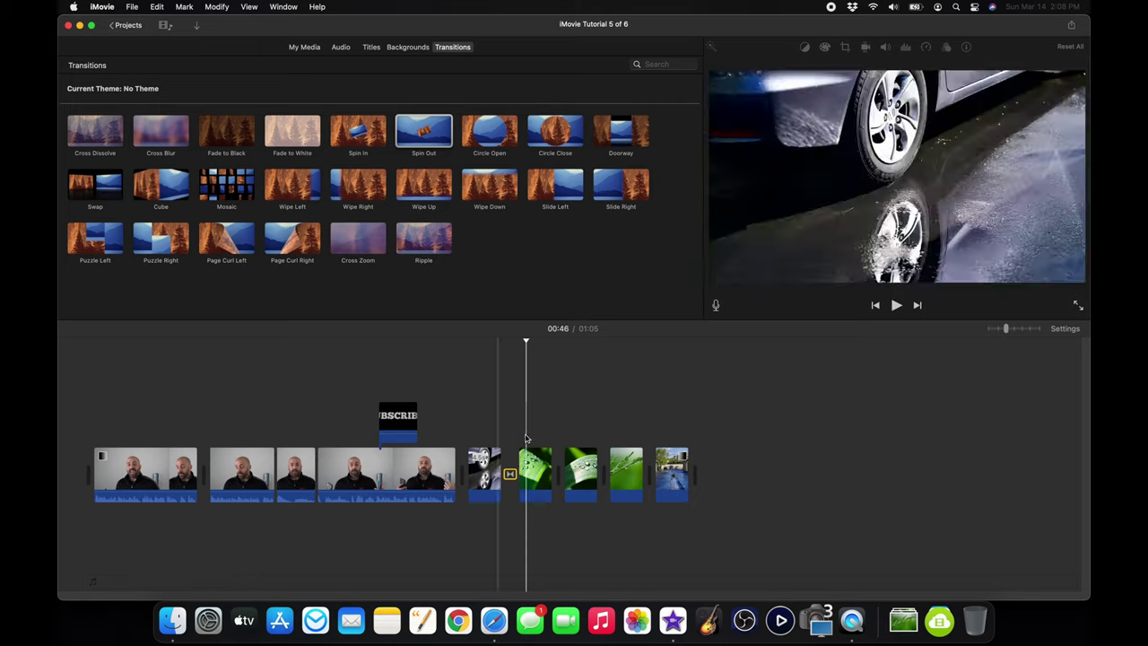
- Insert Wipe Left between the first two green clips and Mosaic between the leaf clips, previewing Mosaic
click(296, 185)
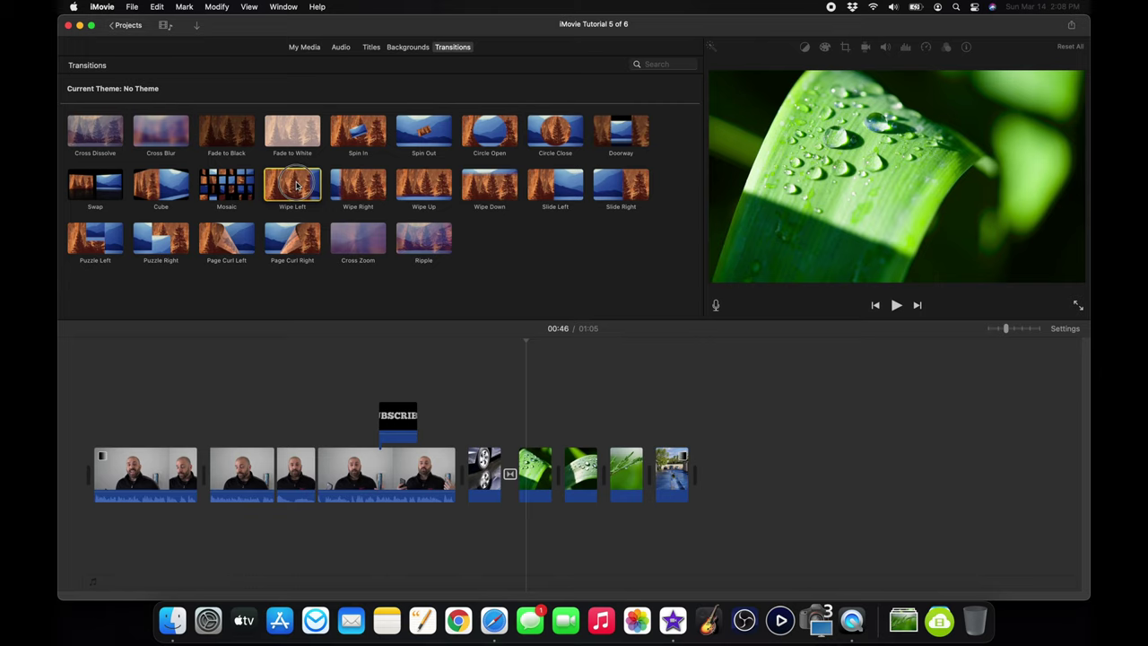
drag(296, 186, 560, 470)
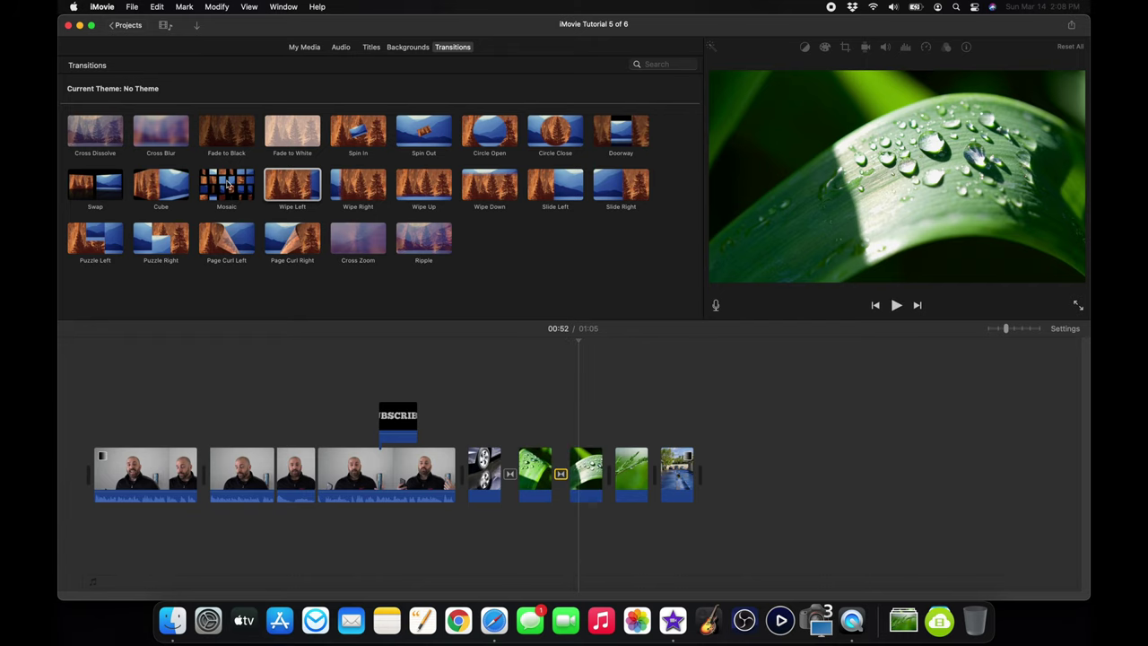
click(228, 184)
drag(228, 184, 609, 458)
key(space)
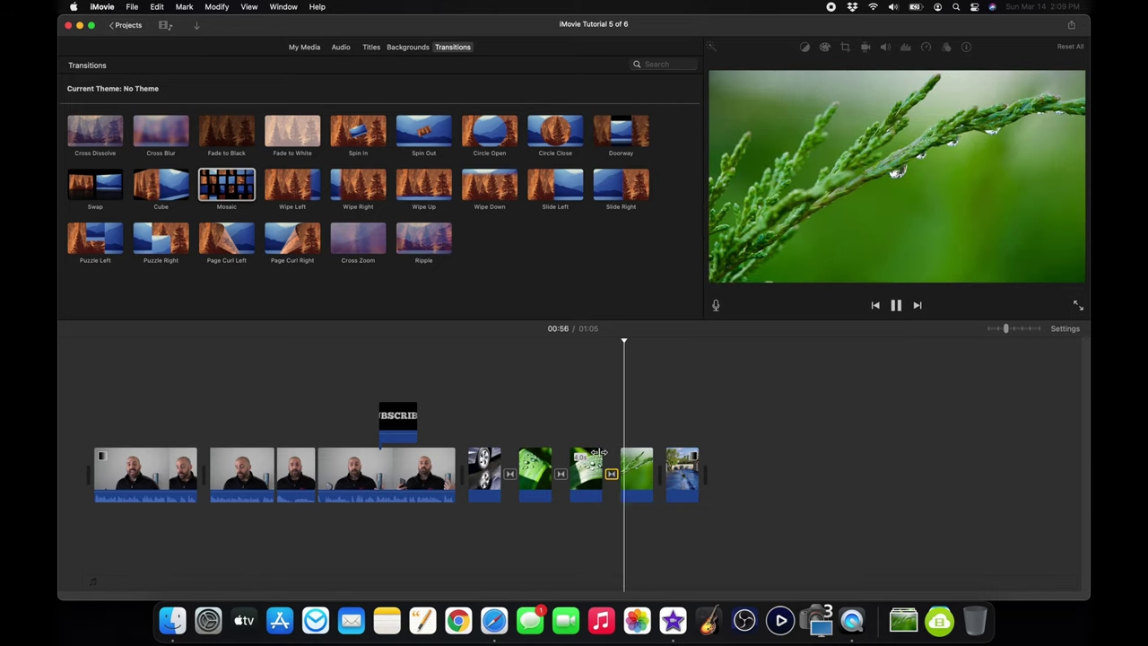
key(space)
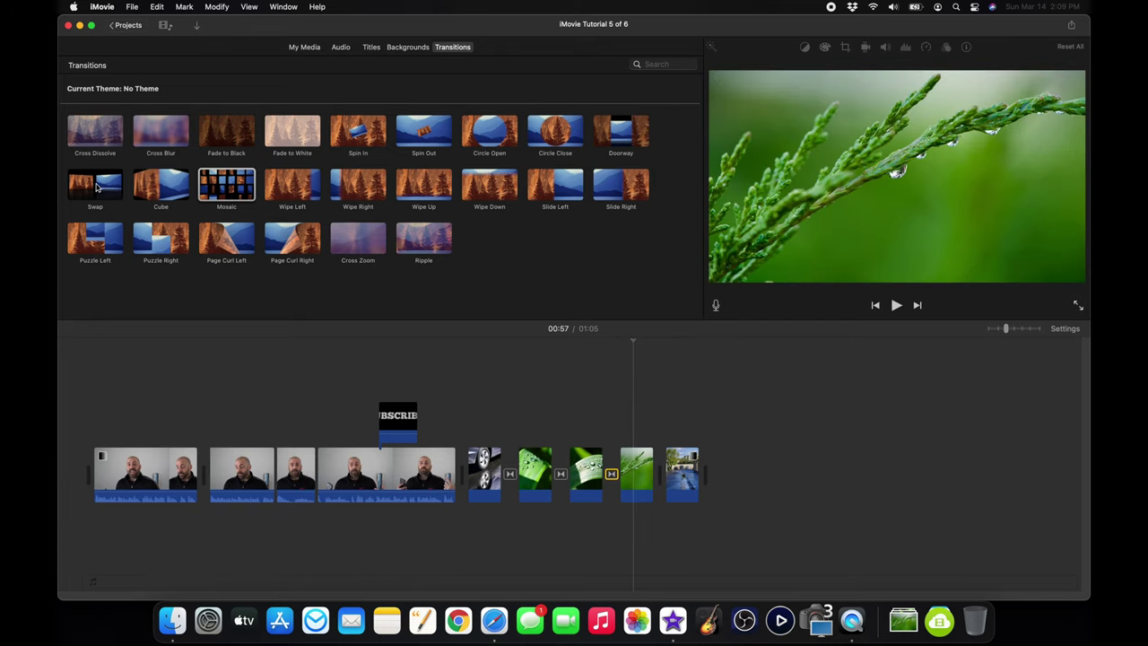
- Insert a Swap transition between the last two clips and preview it
drag(97, 187, 664, 468)
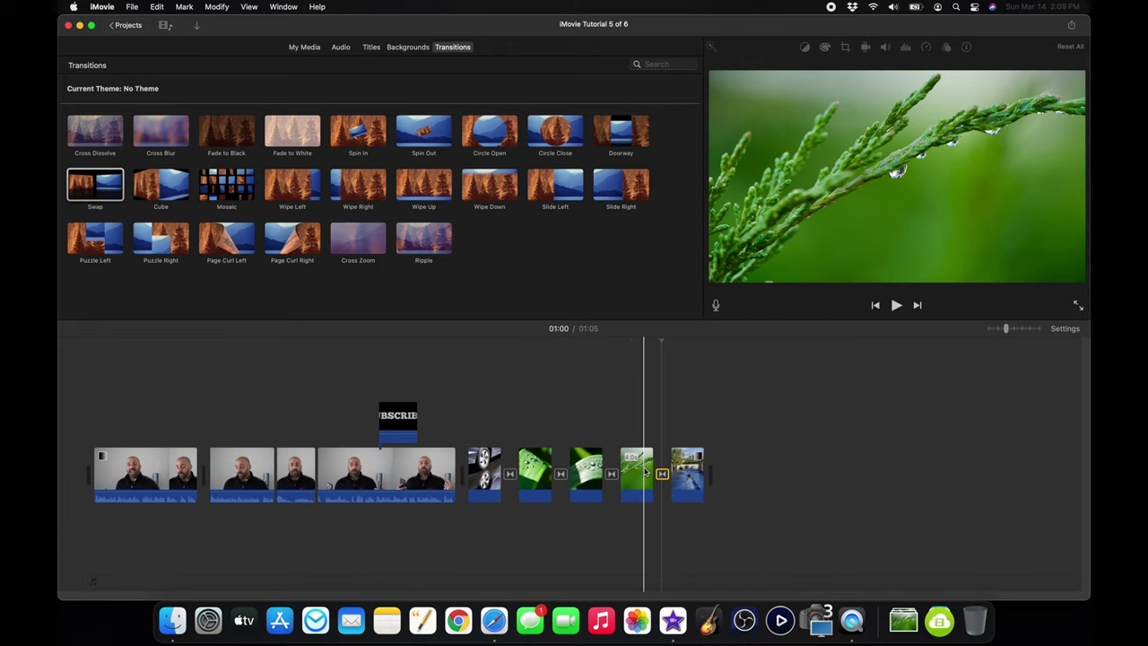
key(space)
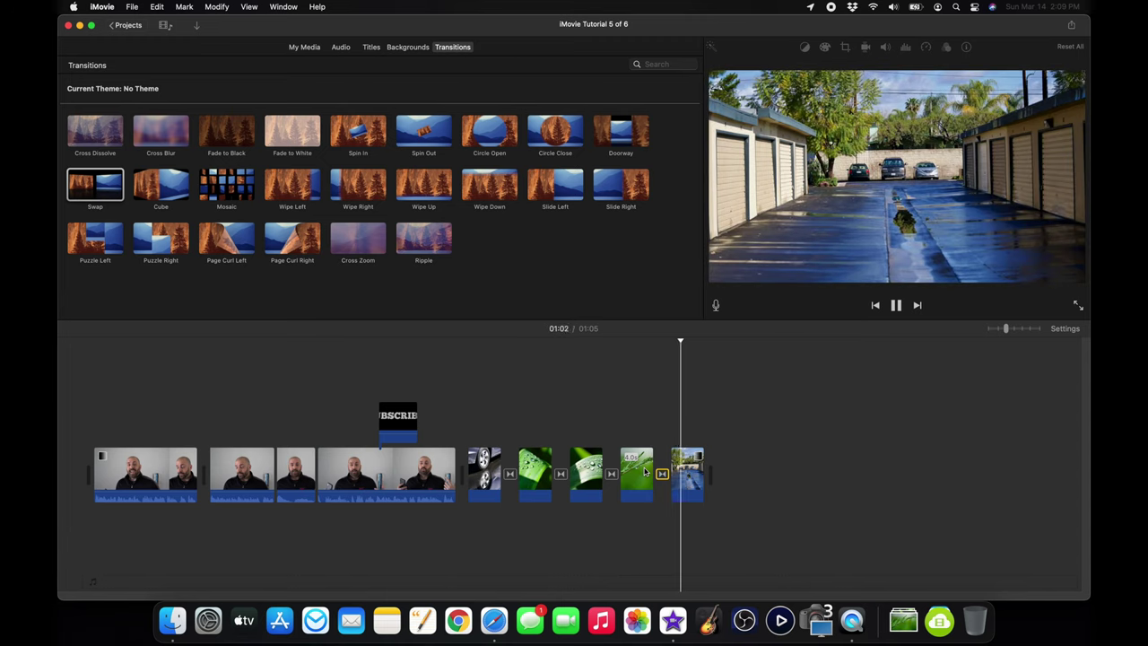
key(space)
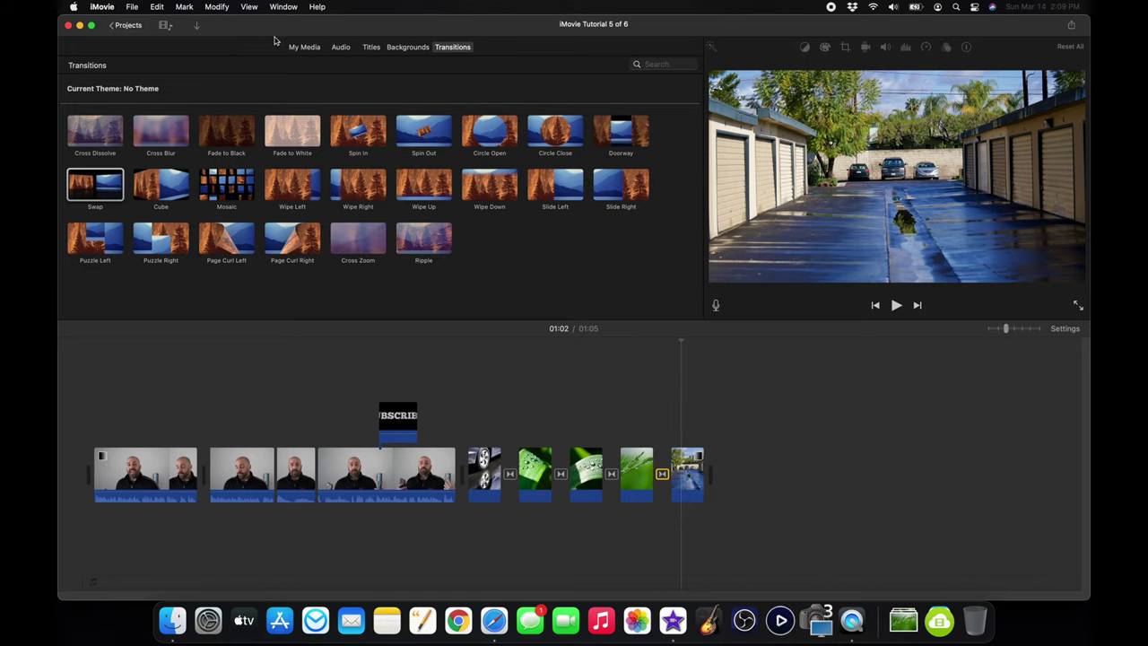
click(305, 48)
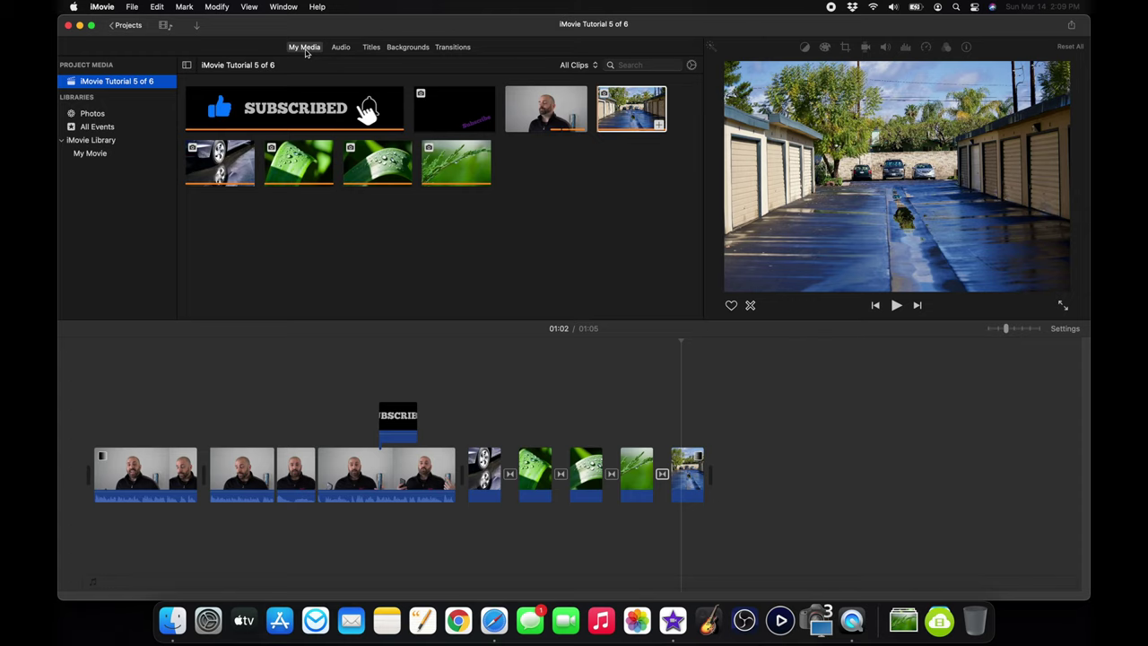
- Place the playhead on the second talking-head clip near 00:17 and preview the footage
click(264, 386)
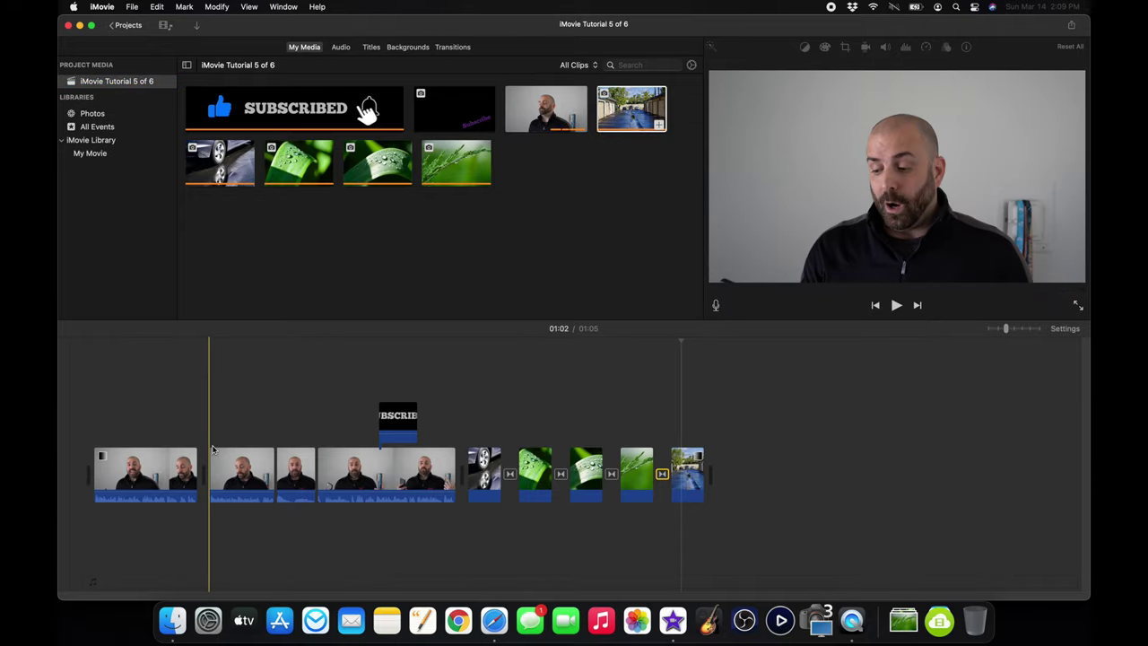
key(space)
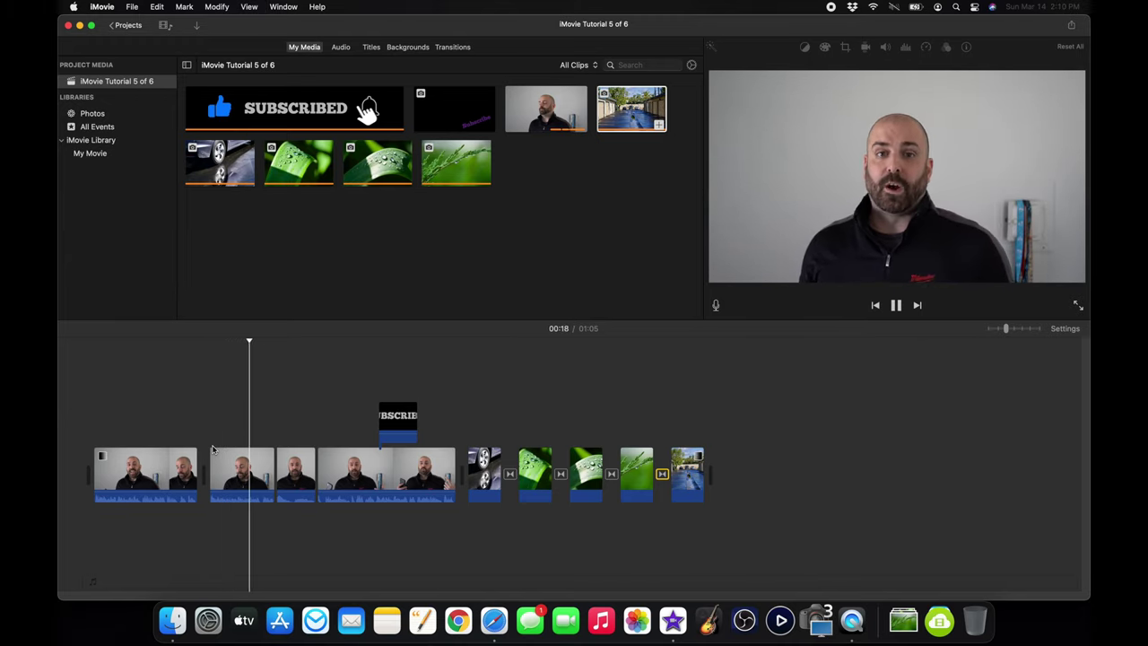
key(space)
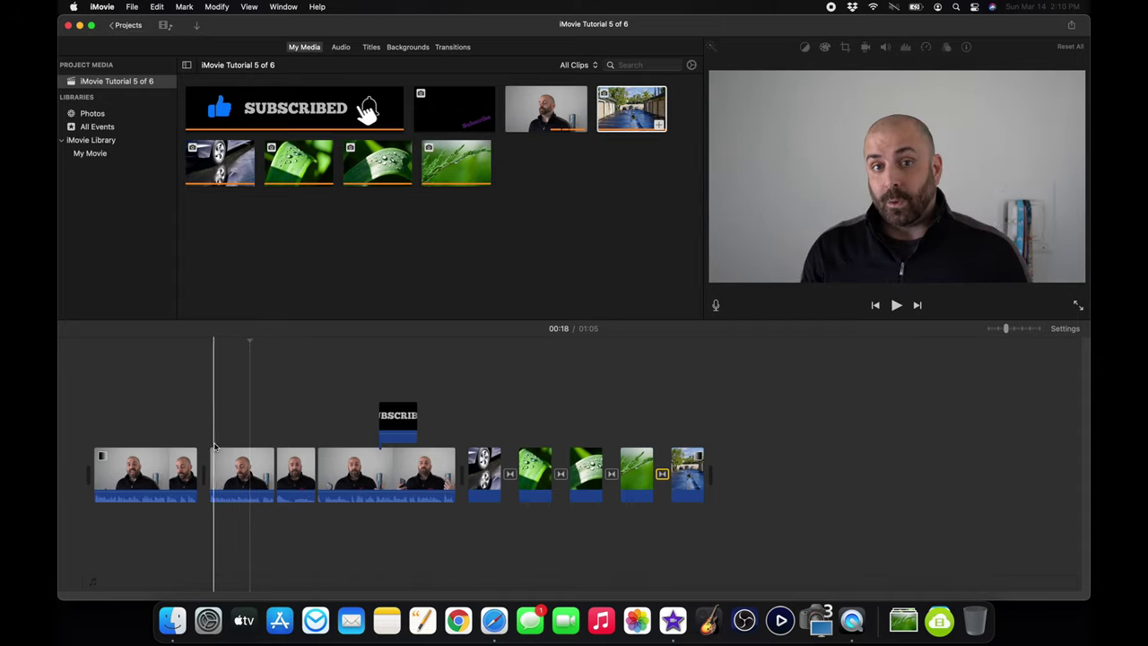
key(space)
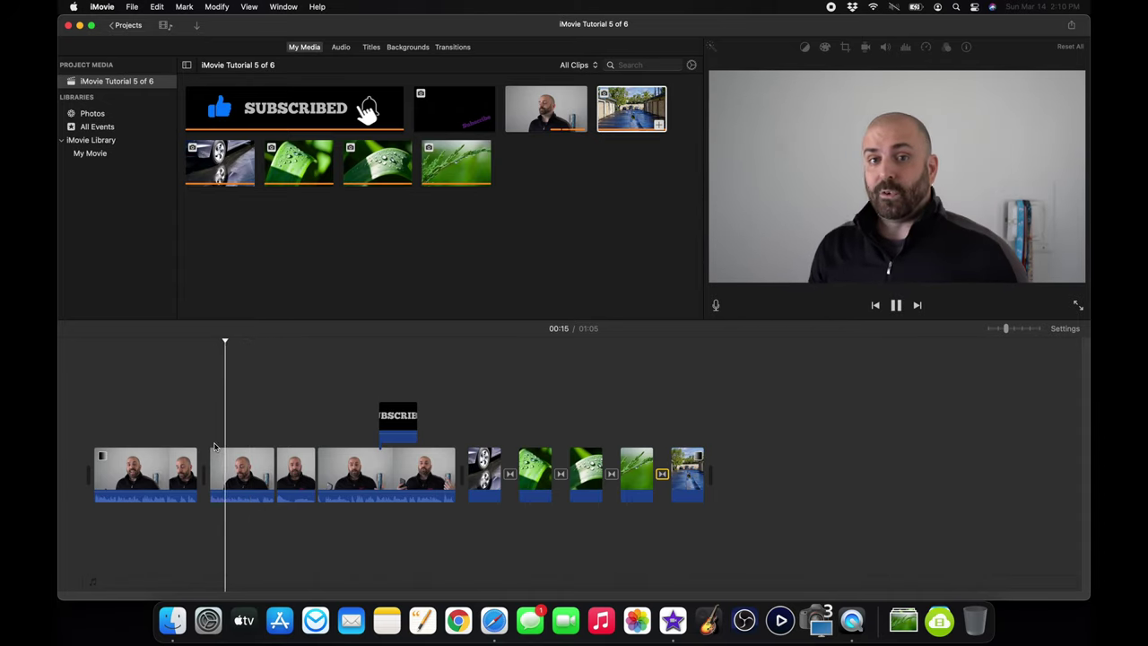
key(space)
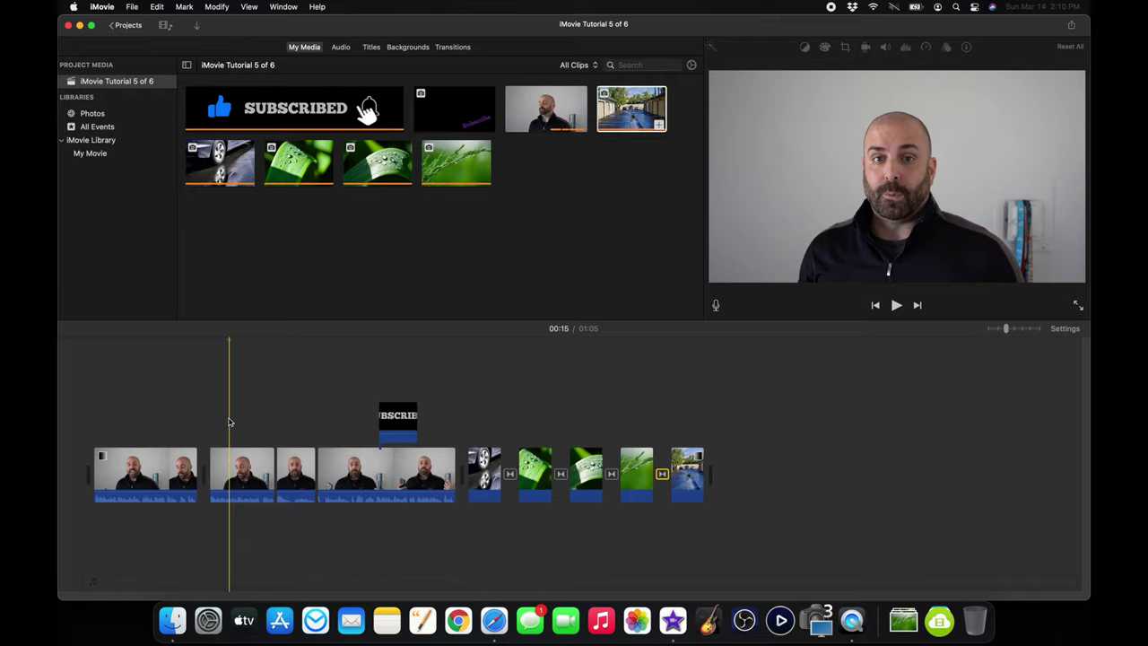
- Split the talking-head clip at the playhead with Modify > Split Clip, then check the cut
click(213, 8)
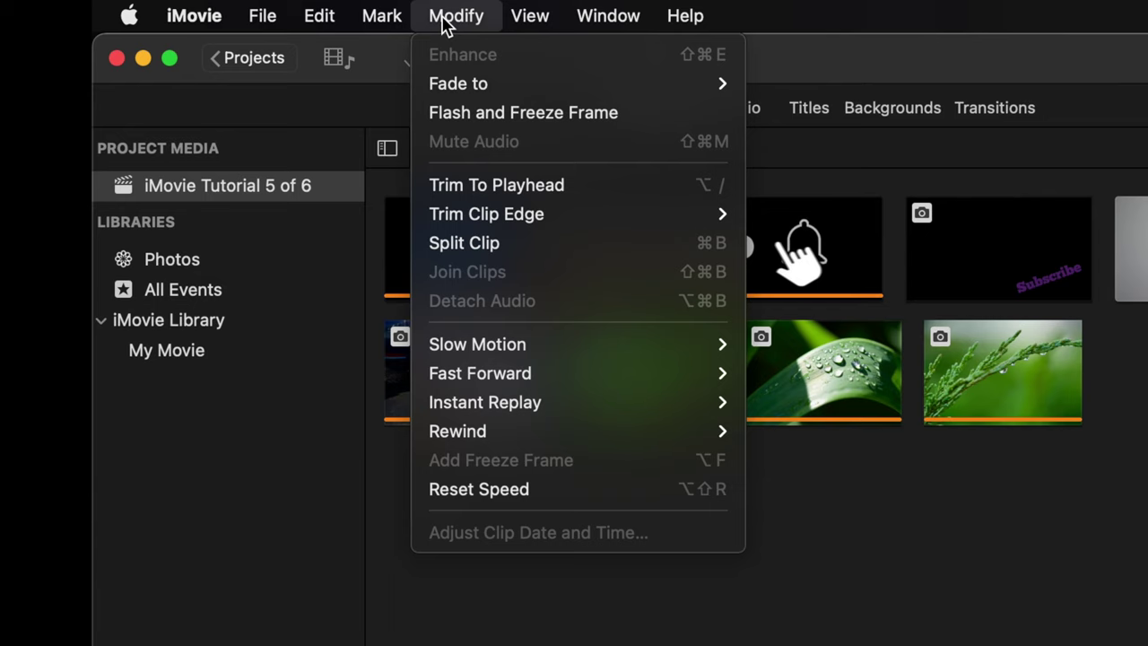
click(500, 242)
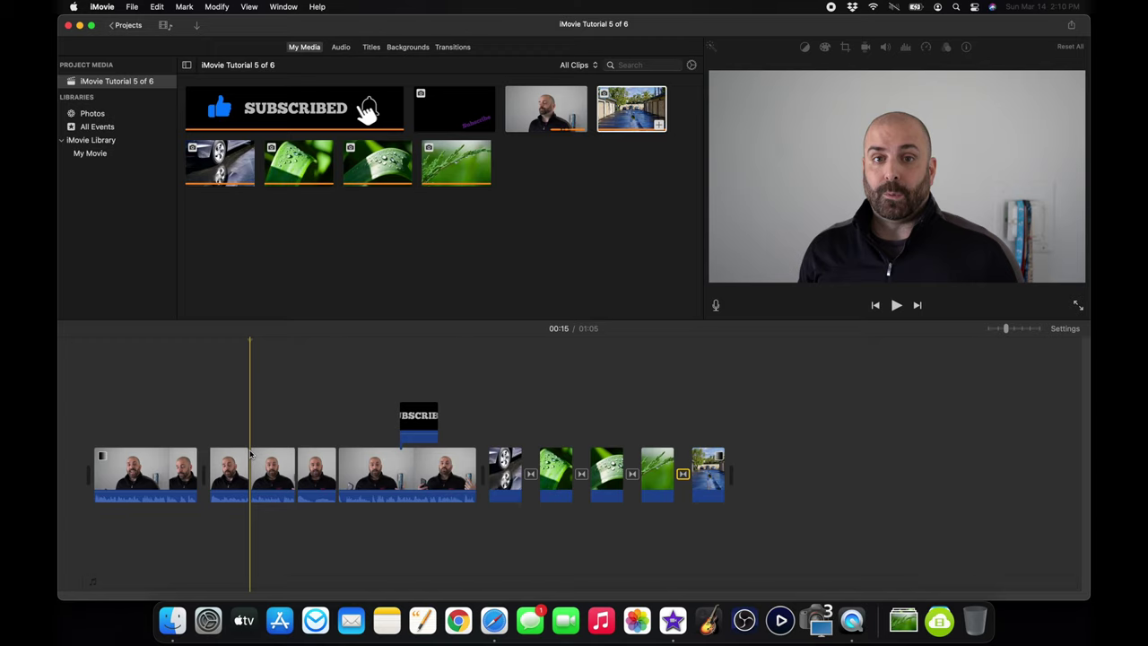
key(space)
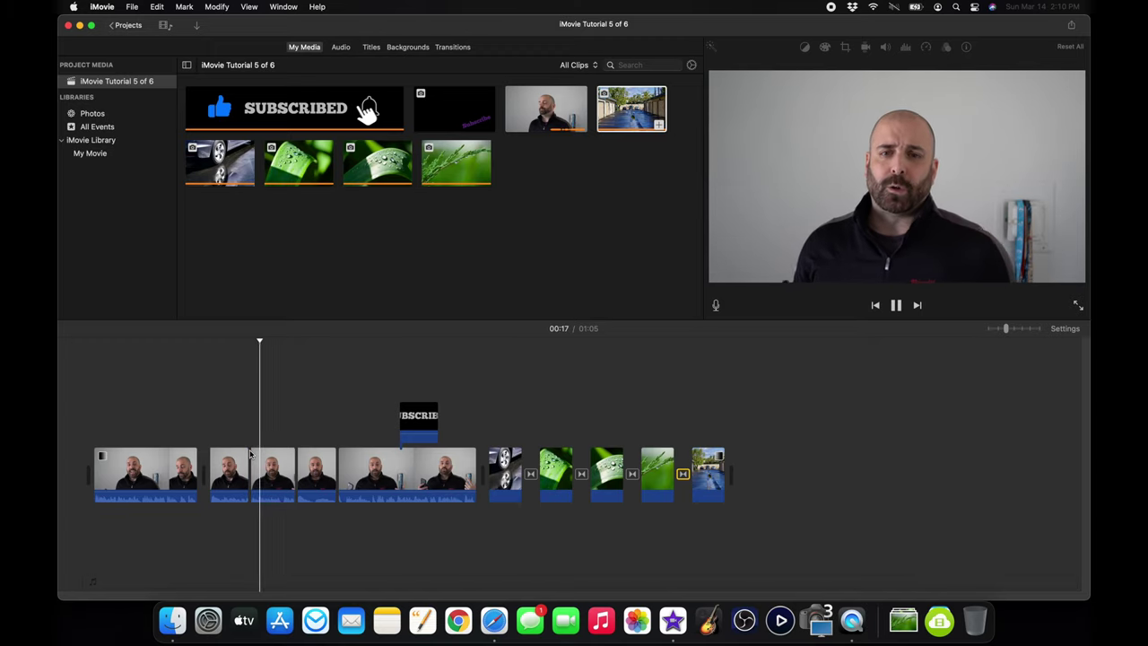
key(space)
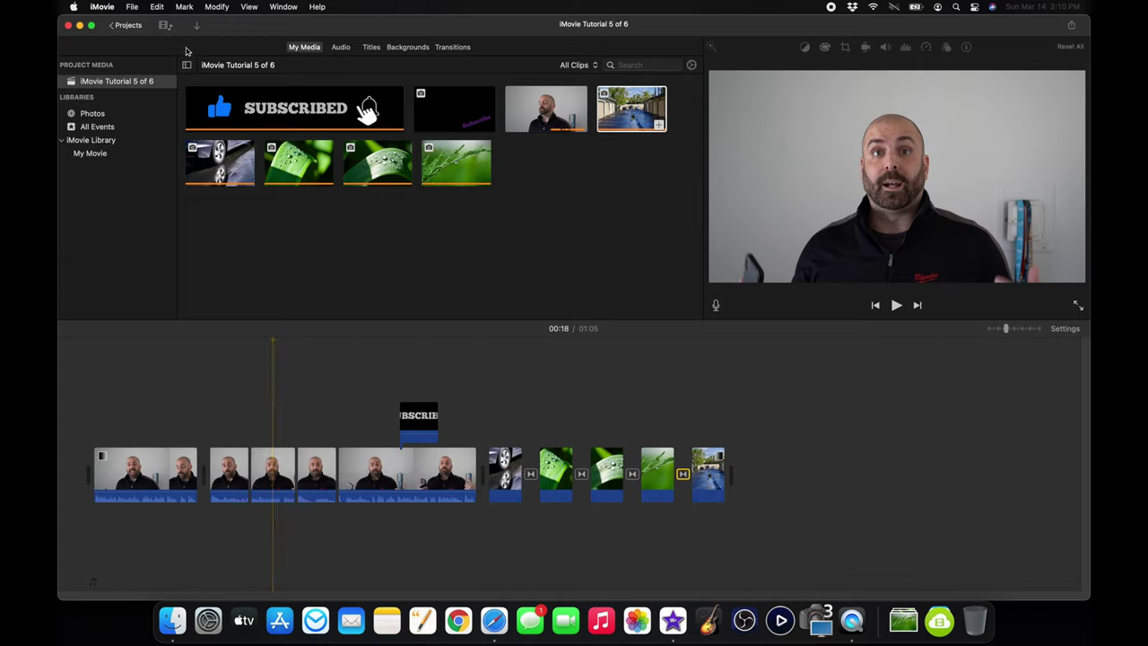
- Split the clip a second time and select the resulting short middle clip
click(217, 6)
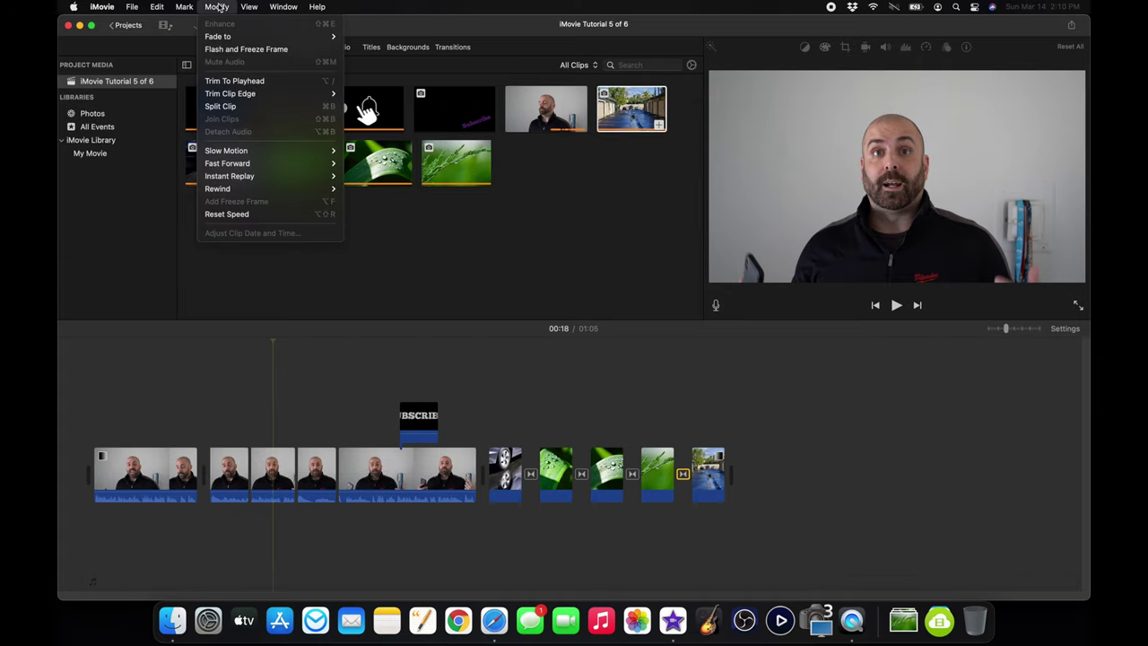
click(220, 106)
click(268, 473)
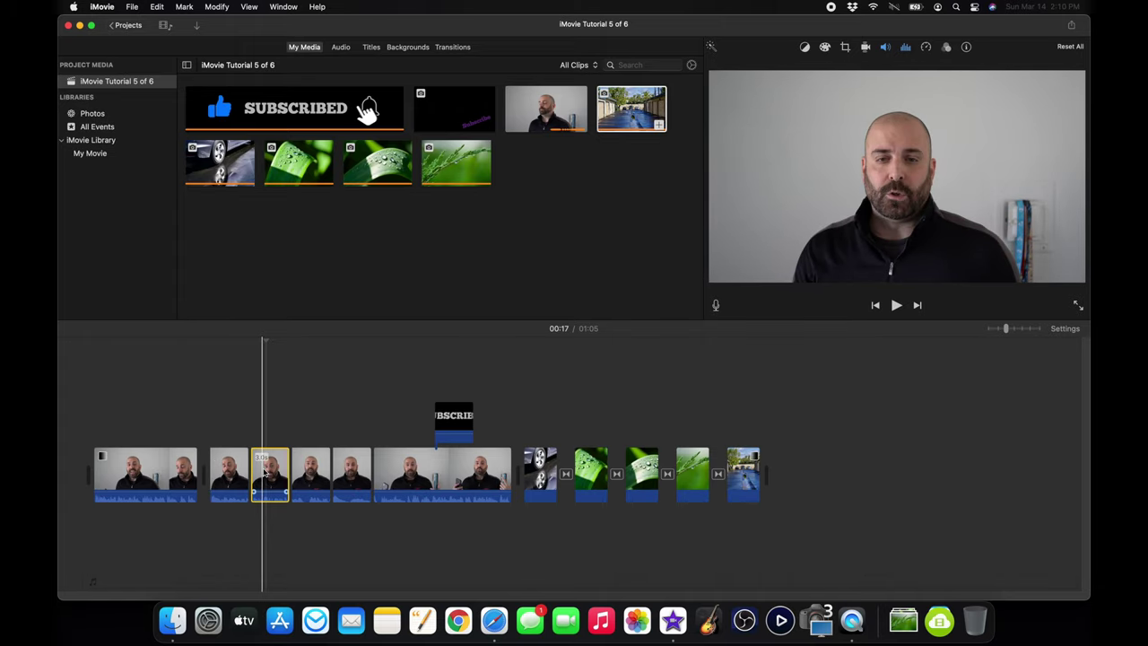
- Set the short split-off talking-head clip's cropping style to Crop to Fill
click(308, 478)
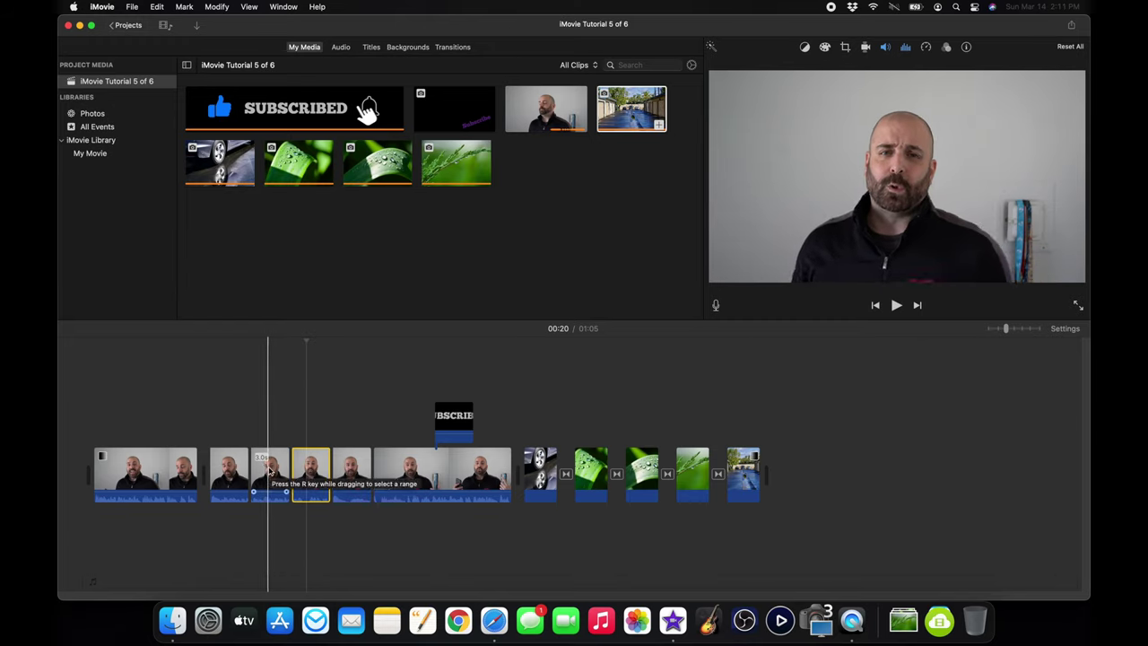
click(269, 469)
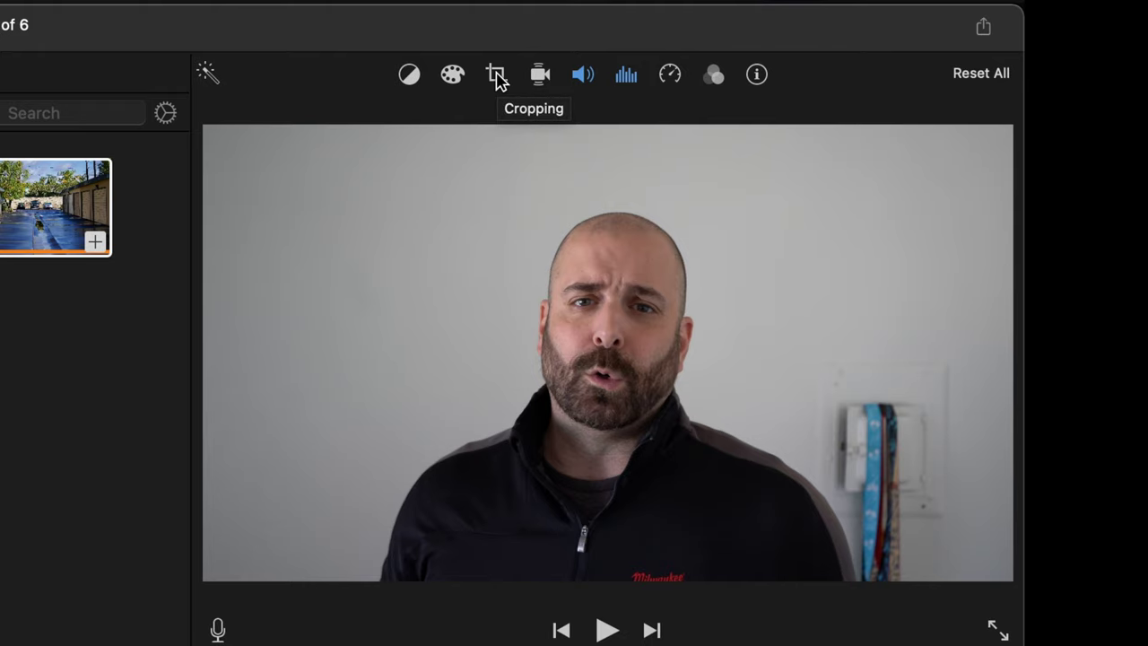
click(496, 76)
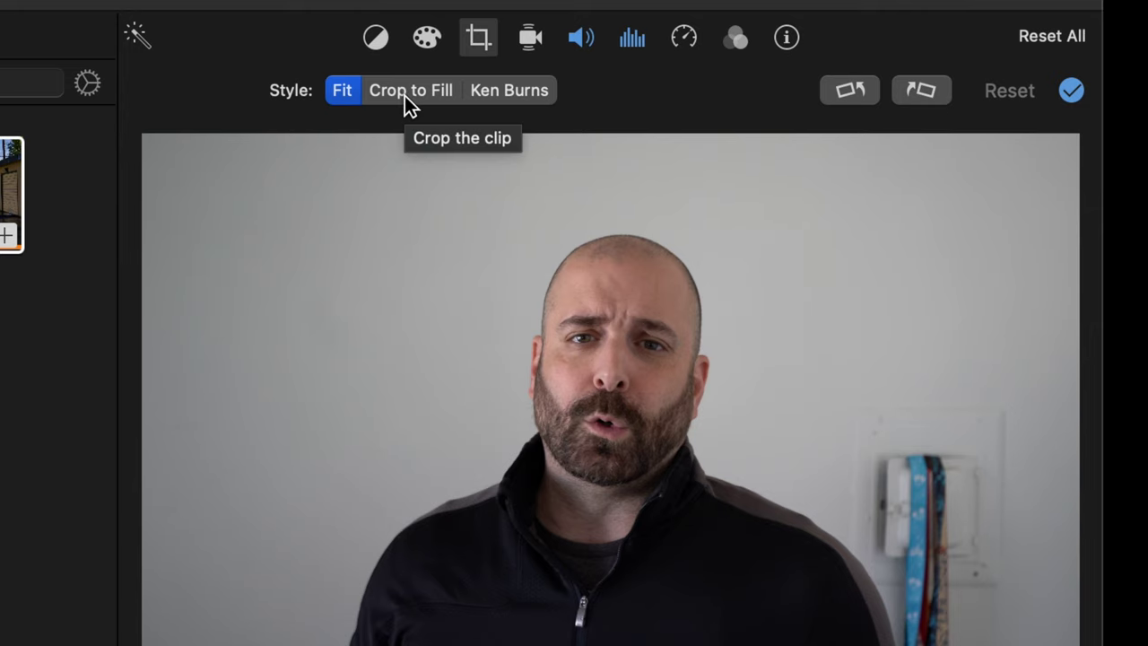
click(405, 95)
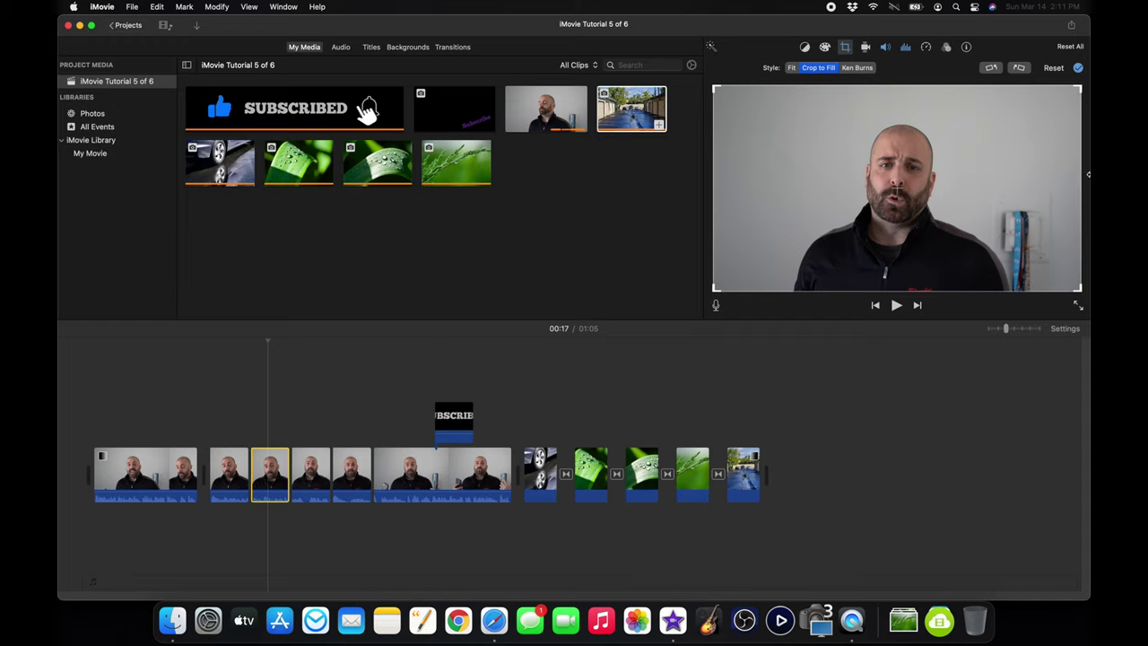
- Shrink the crop frame and centre it on the speaker, then apply the crop
click(716, 288)
drag(716, 288, 829, 188)
drag(1005, 116, 948, 144)
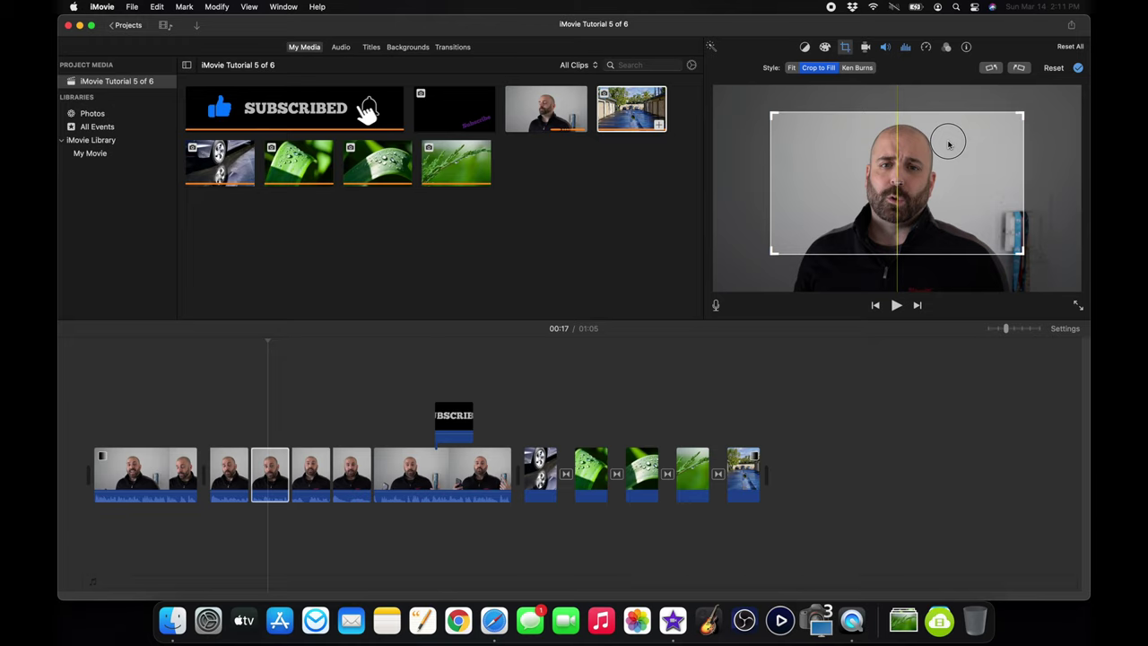
drag(949, 143, 949, 146)
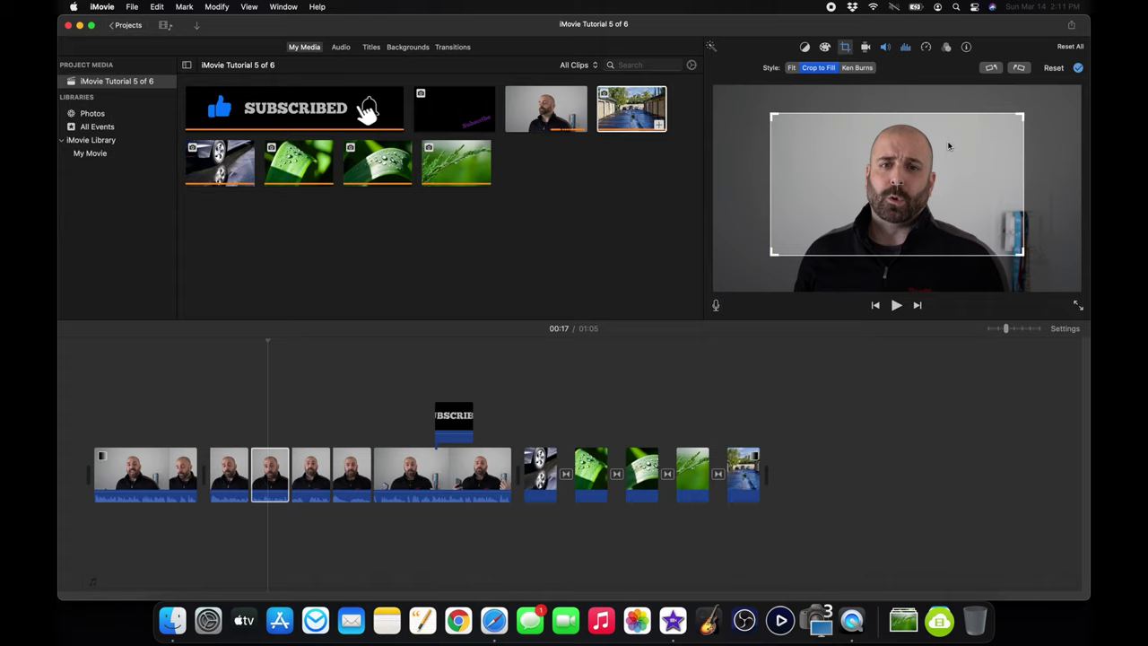
key(Return)
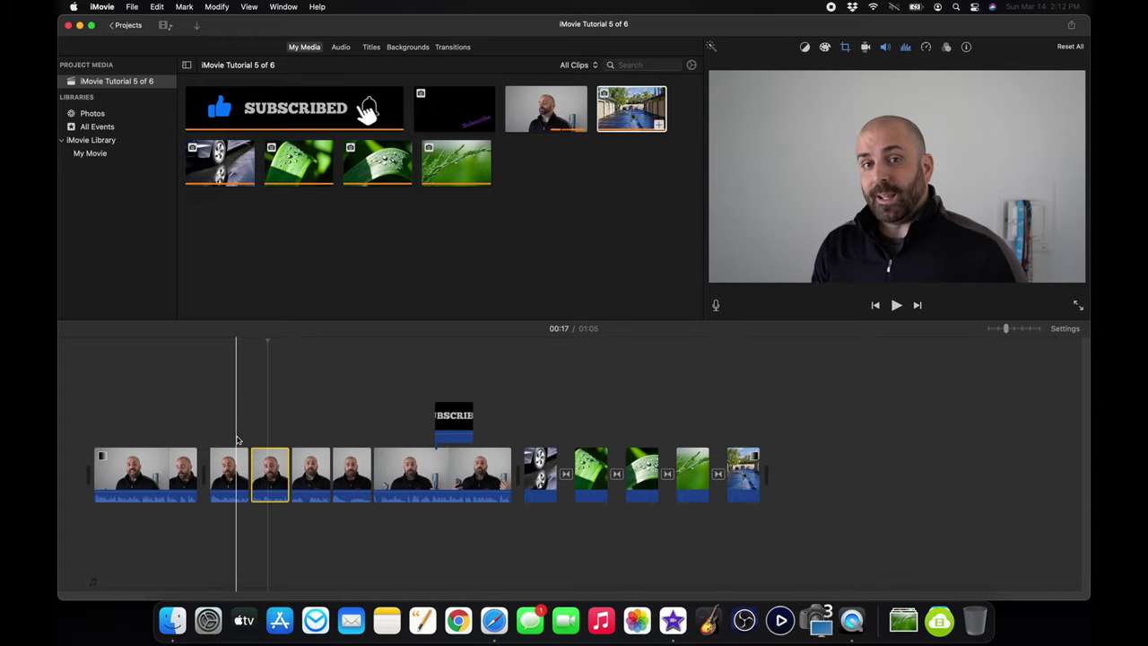
key(space)
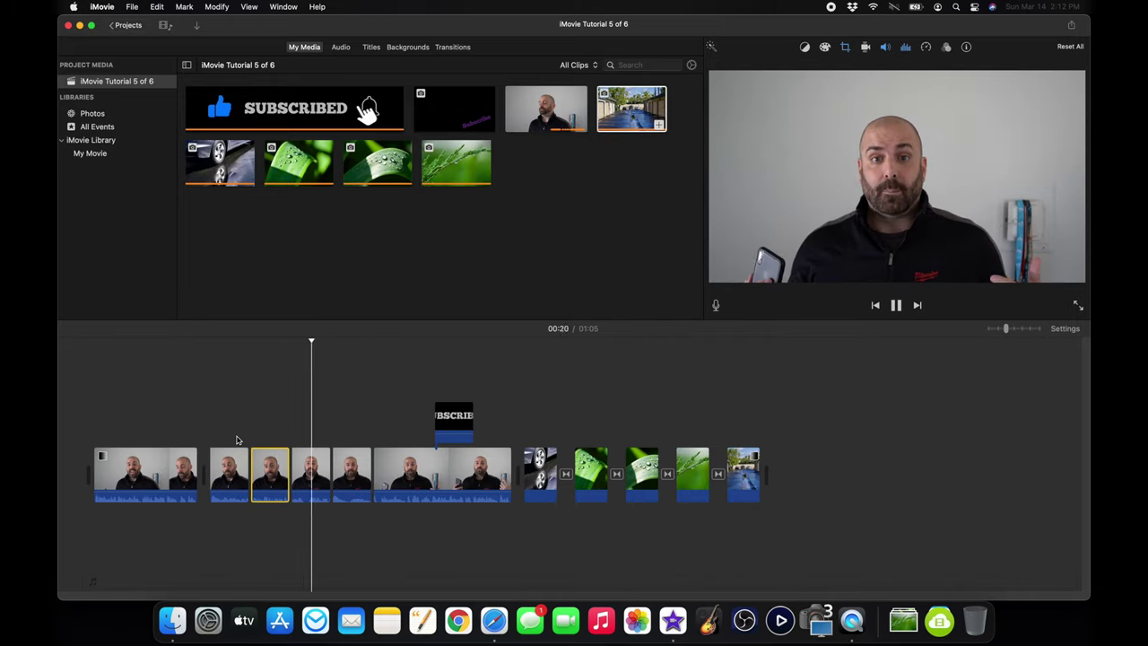
key(space)
click(264, 418)
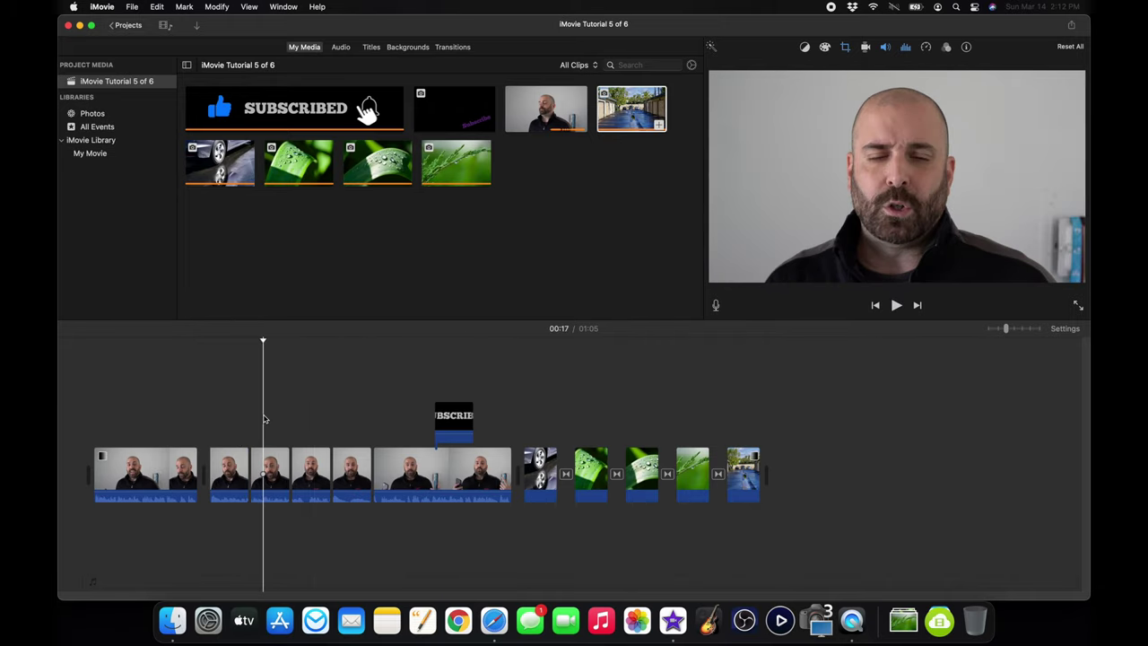